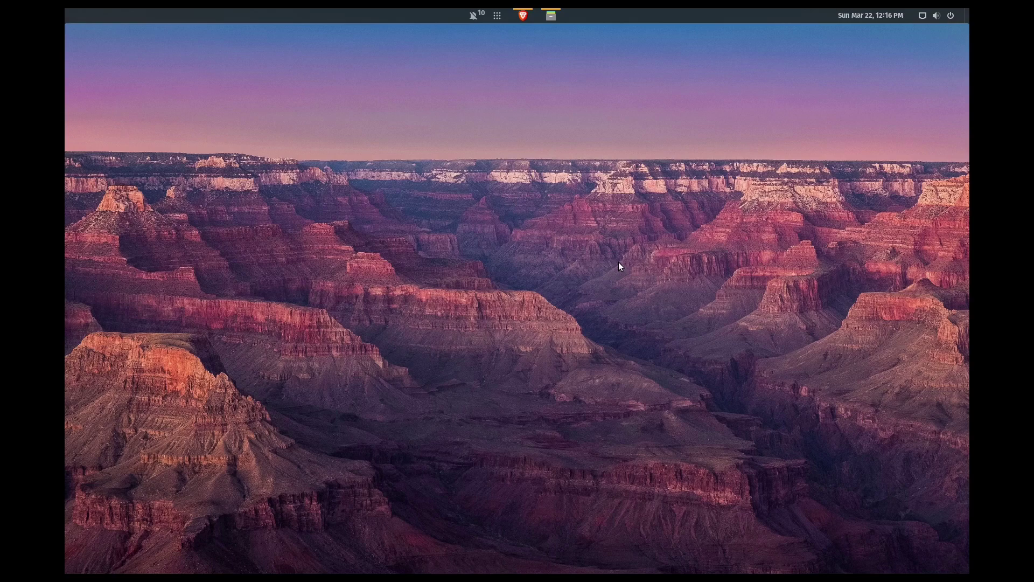
Launch Kdenlive from the Pop!_OS application search using 'kde'
{"action": "key", "text": "super"}
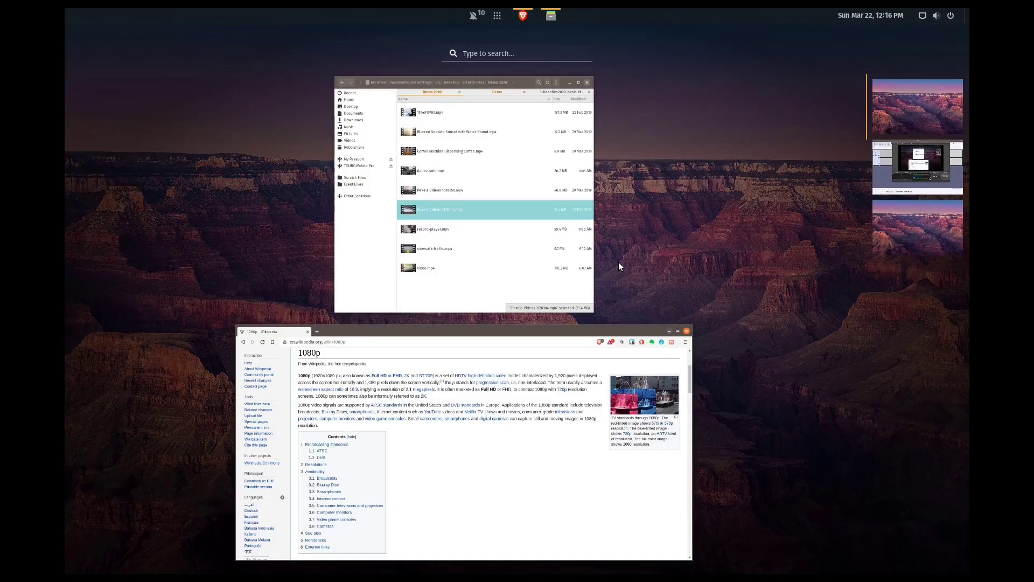
{"action": "type", "text": "kde"}
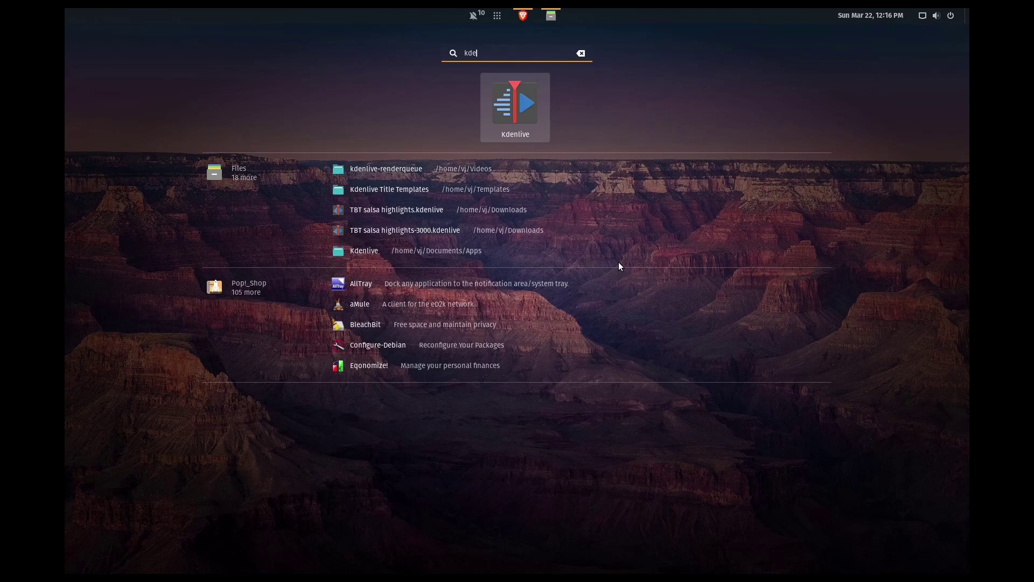
{"action": "left_click", "coordinate": [519, 139]}
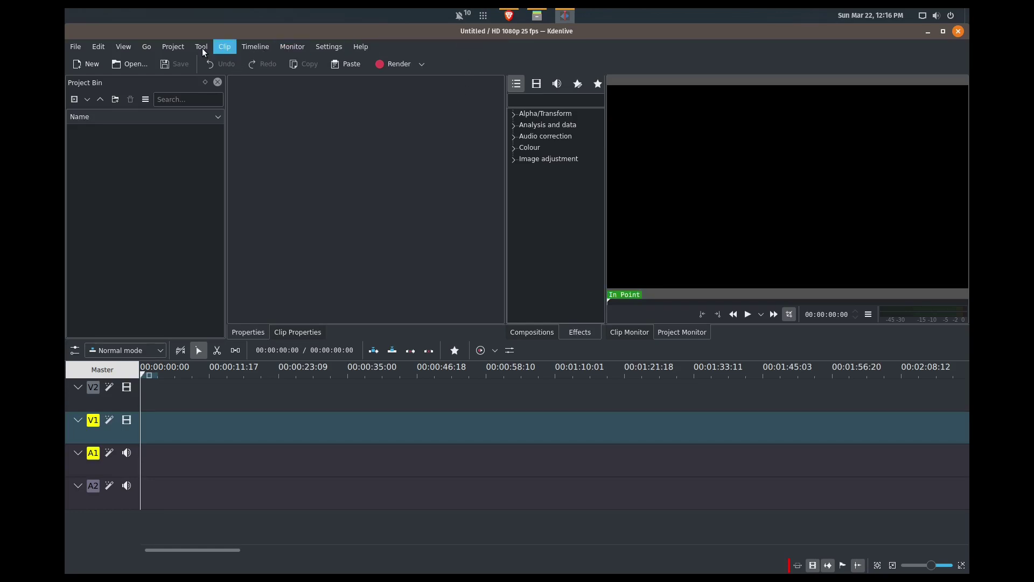
Switch the project profile from HD 1080p 25 fps to HD 1080p 30 fps and confirm
{"action": "left_click", "coordinate": [172, 46]}
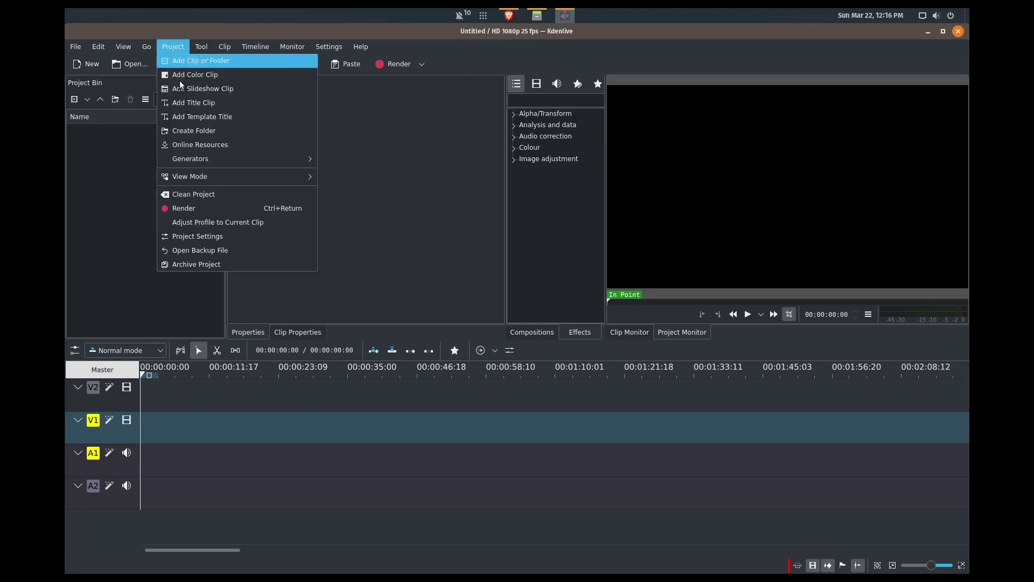
{"action": "left_click", "coordinate": [204, 237]}
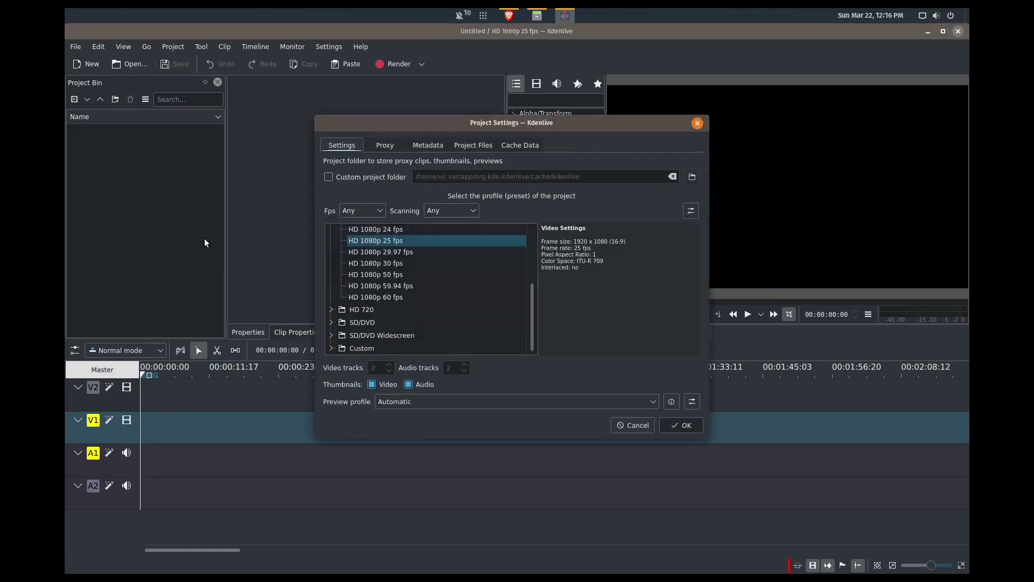
{"action": "left_click", "coordinate": [414, 265]}
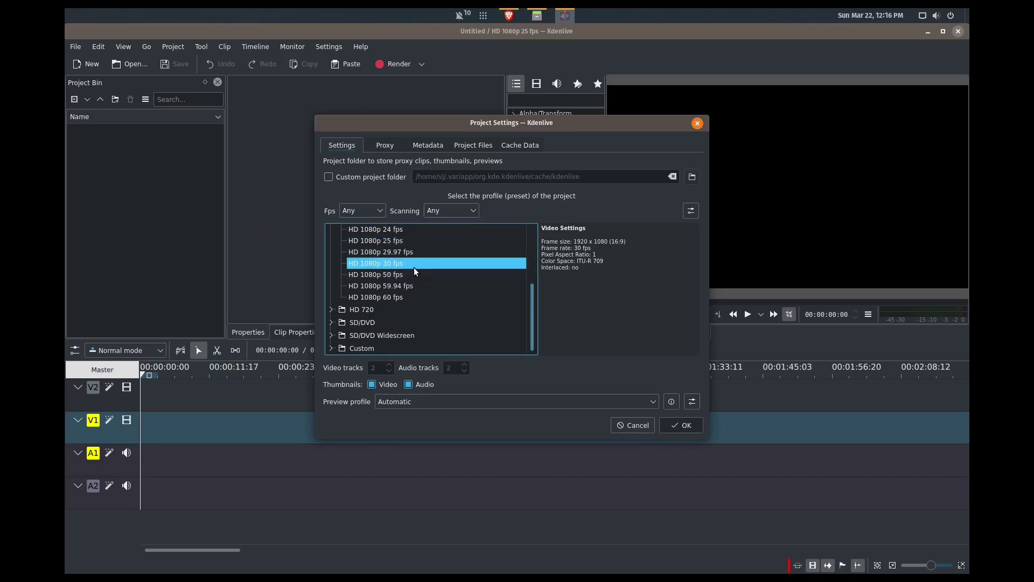
{"action": "left_click", "coordinate": [662, 424]}
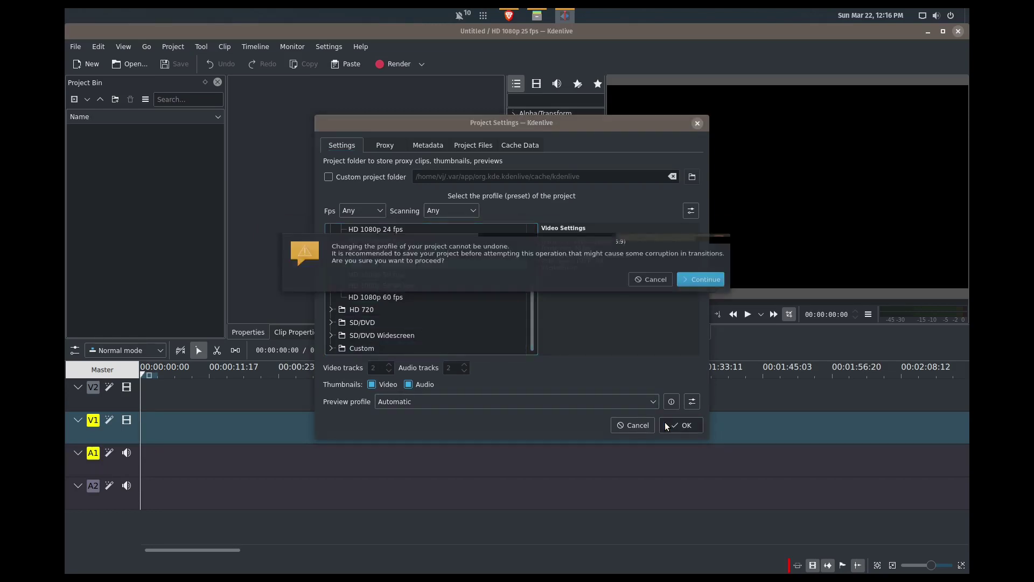
{"action": "left_click", "coordinate": [680, 285]}
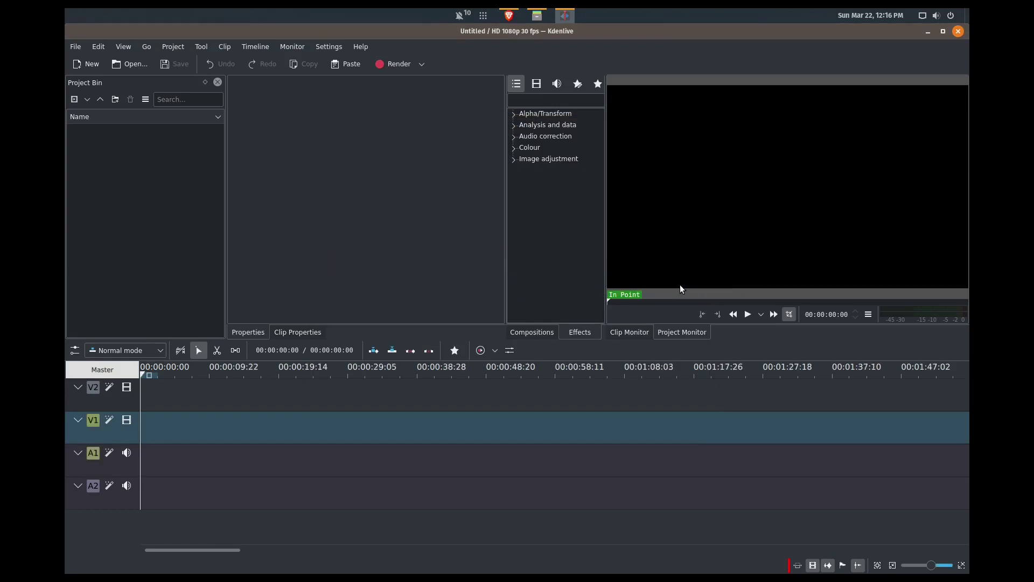
Drag Pexels Videos 1128104.mp4 from the Files window into Kdenlive's Project Bin
{"action": "left_click", "coordinate": [539, 16]}
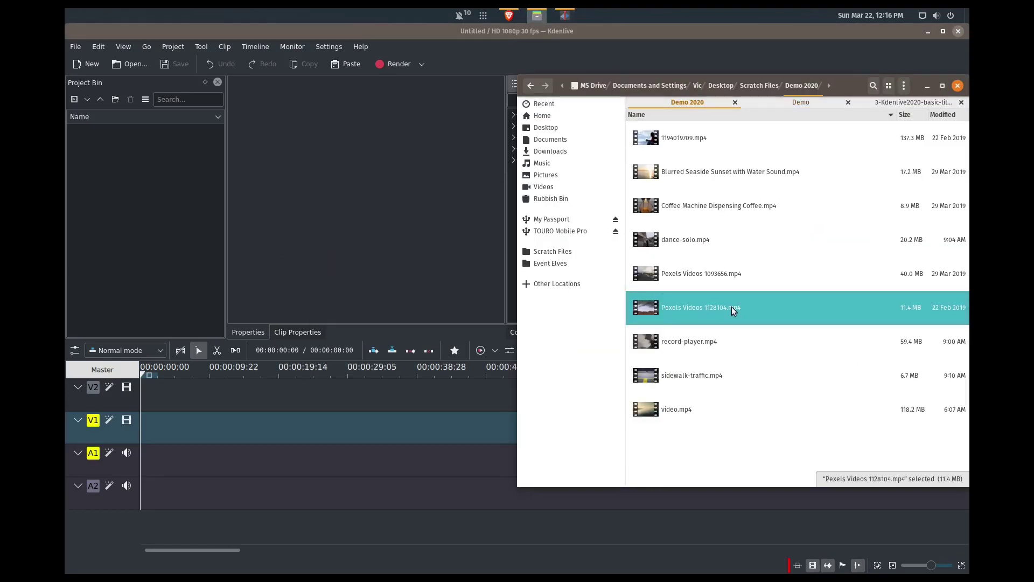
{"action": "left_click_drag", "start_coordinate": [732, 306], "coordinate": [176, 152]}
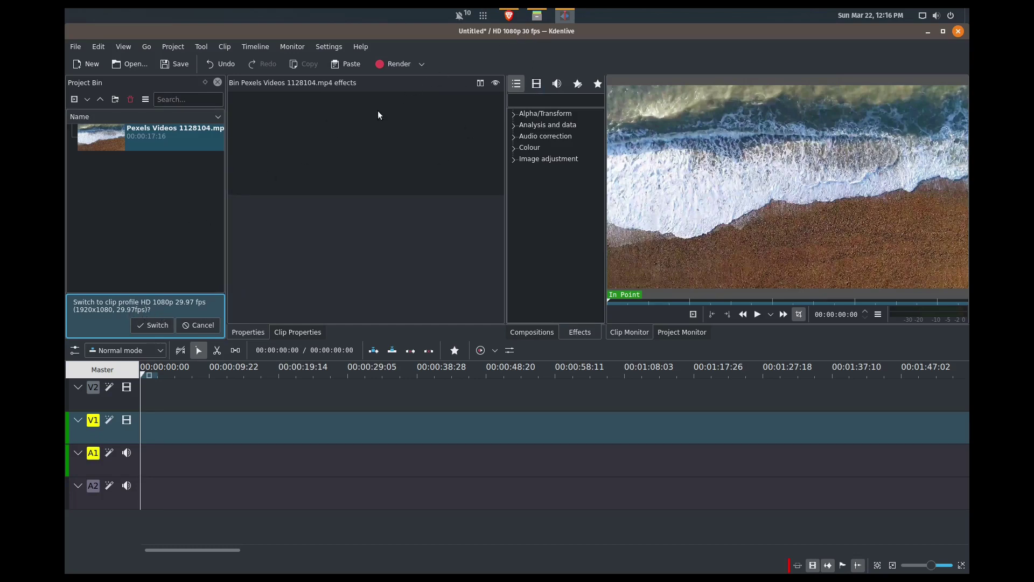
Keep the project at 30 fps and preview the beach clip in the monitor
{"action": "left_click", "coordinate": [196, 326]}
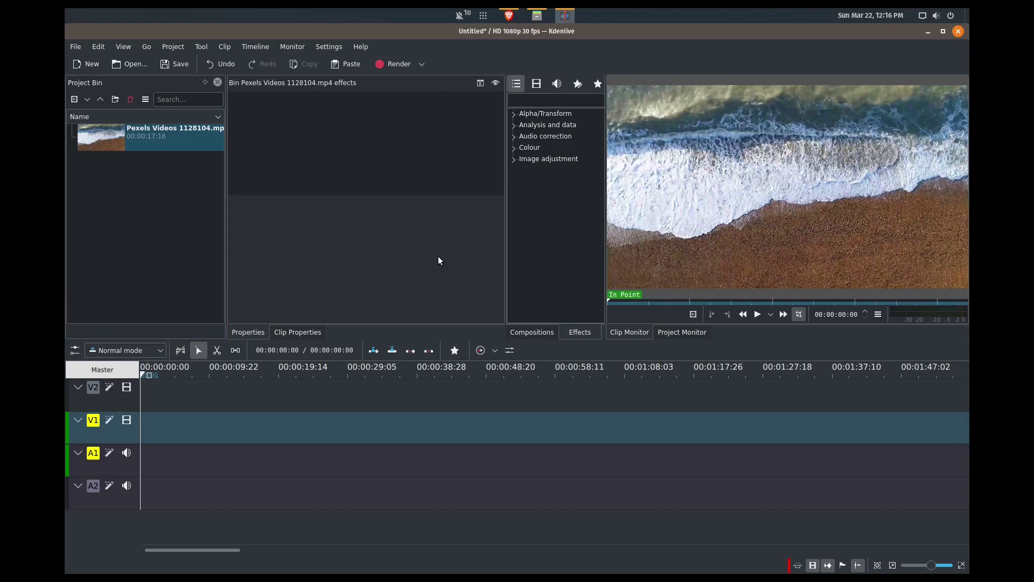
{"action": "left_click", "coordinate": [732, 222]}
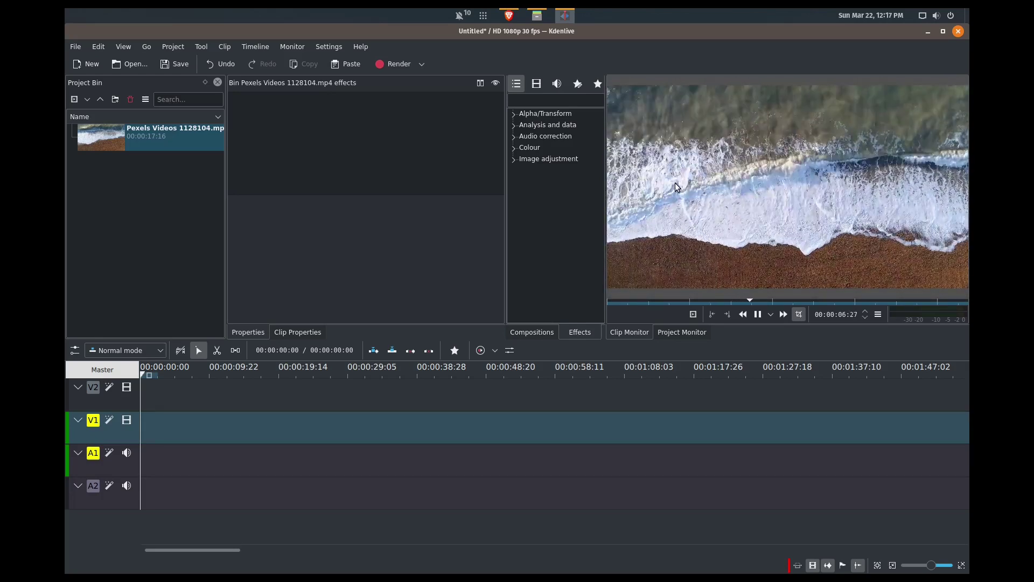
{"action": "left_click", "coordinate": [697, 250]}
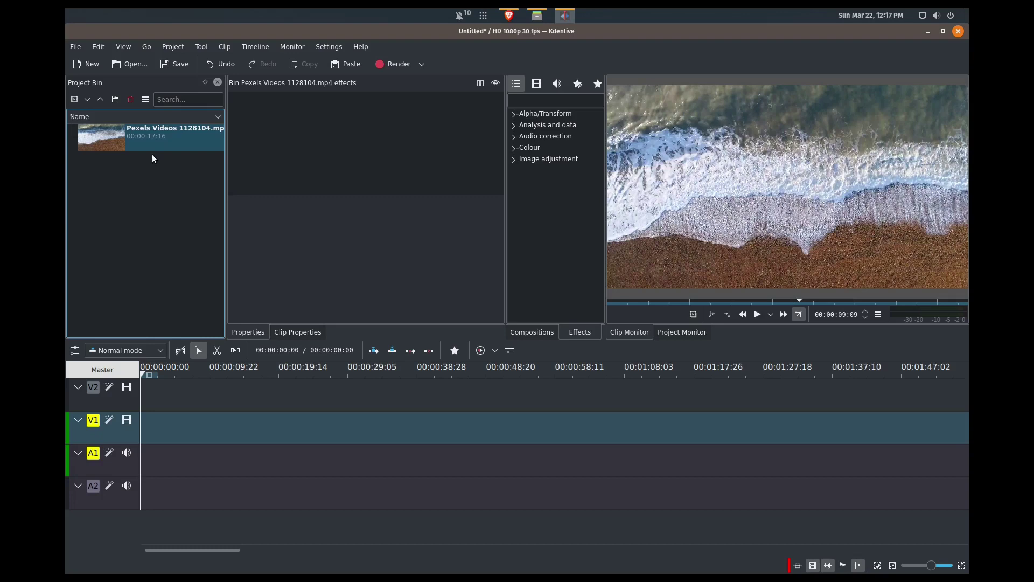
Place the beach clip at the start of V1, ungroup it, delete its audio, and preview
{"action": "left_click_drag", "start_coordinate": [164, 141], "coordinate": [173, 431]}
{"action": "left_click_drag", "start_coordinate": [266, 425], "coordinate": [221, 448]}
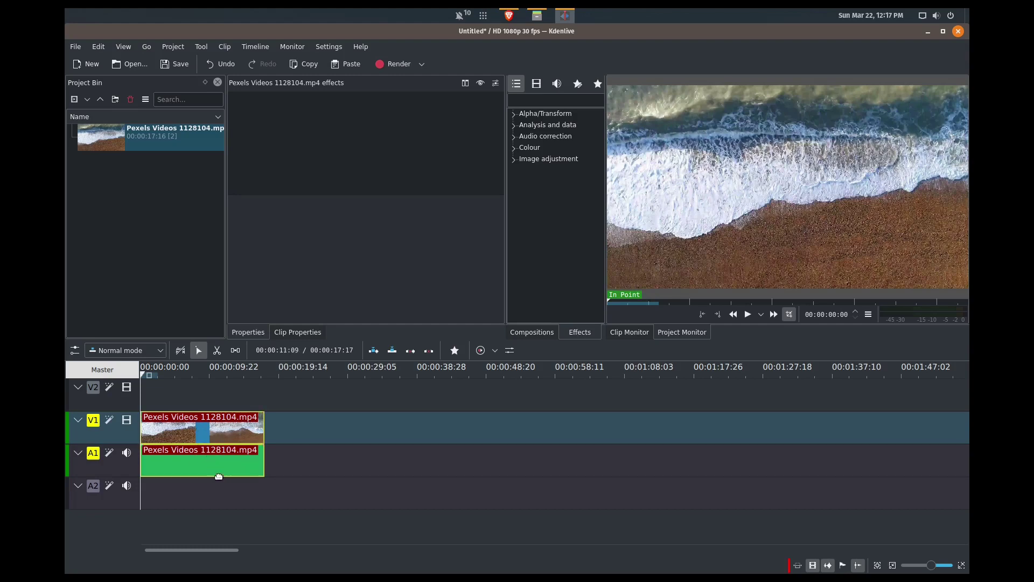
{"action": "right_click", "coordinate": [228, 433]}
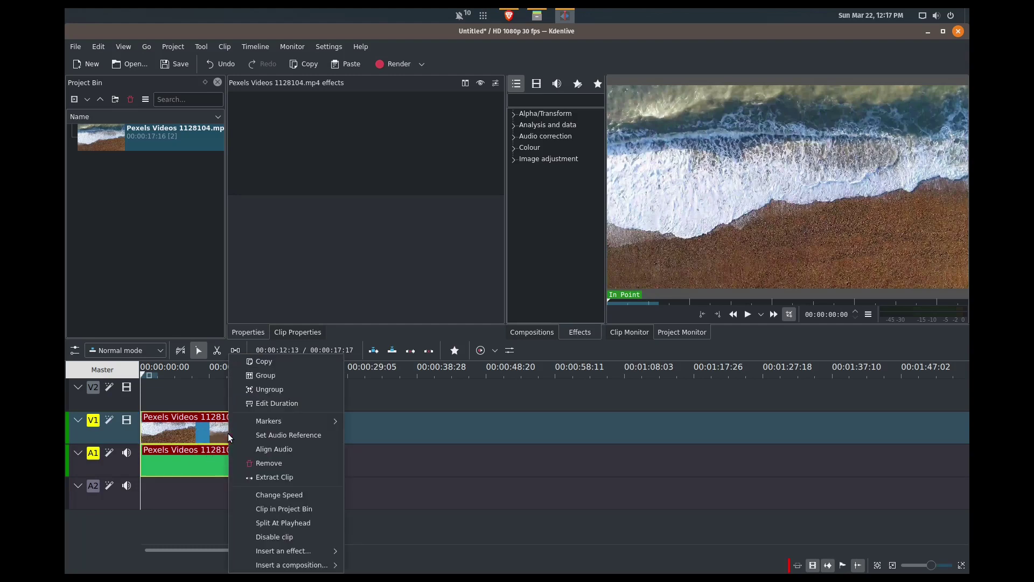
{"action": "left_click", "coordinate": [259, 399]}
{"action": "left_click", "coordinate": [216, 461]}
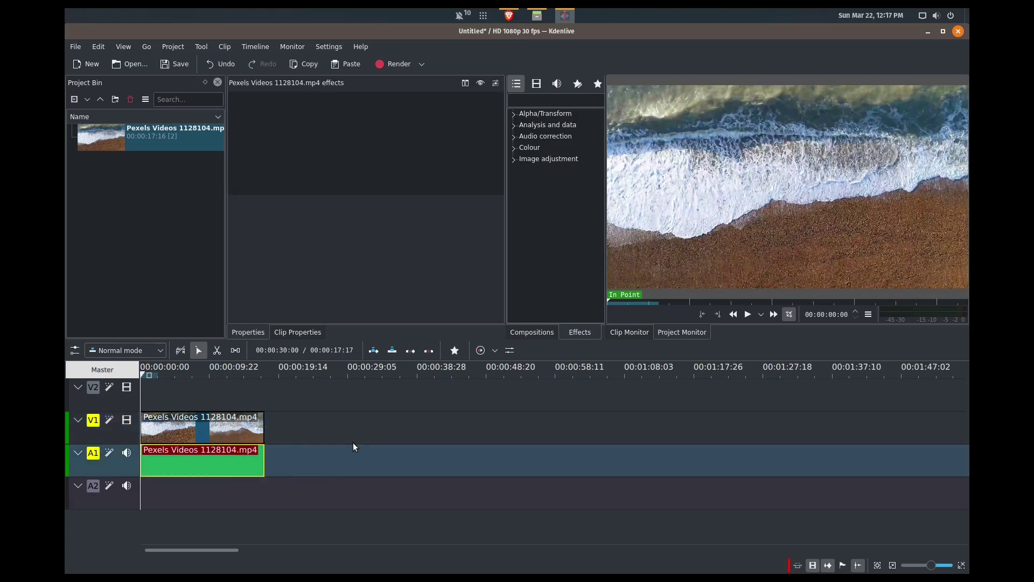
{"action": "key", "text": "Delete"}
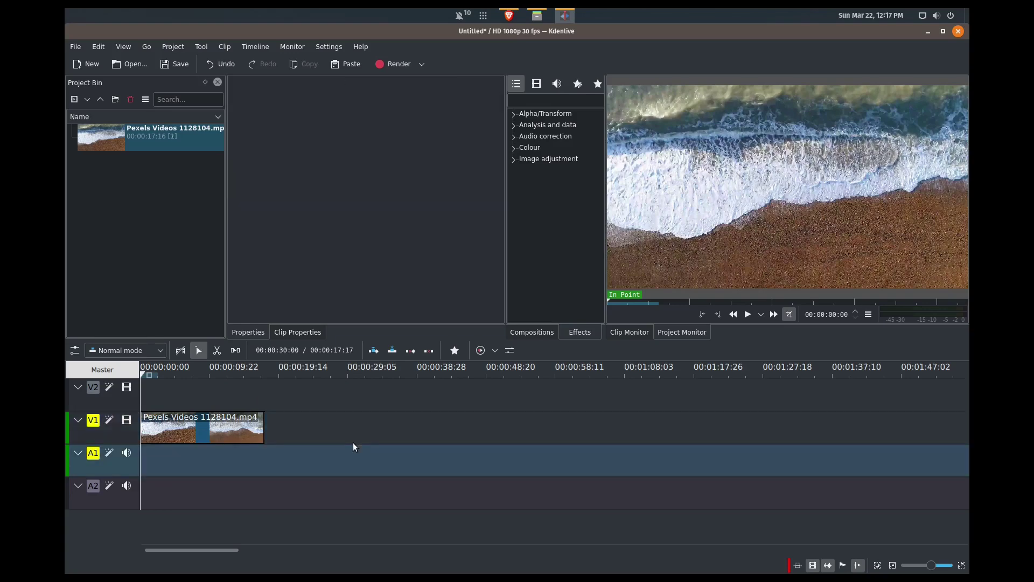
{"action": "key", "text": "space"}
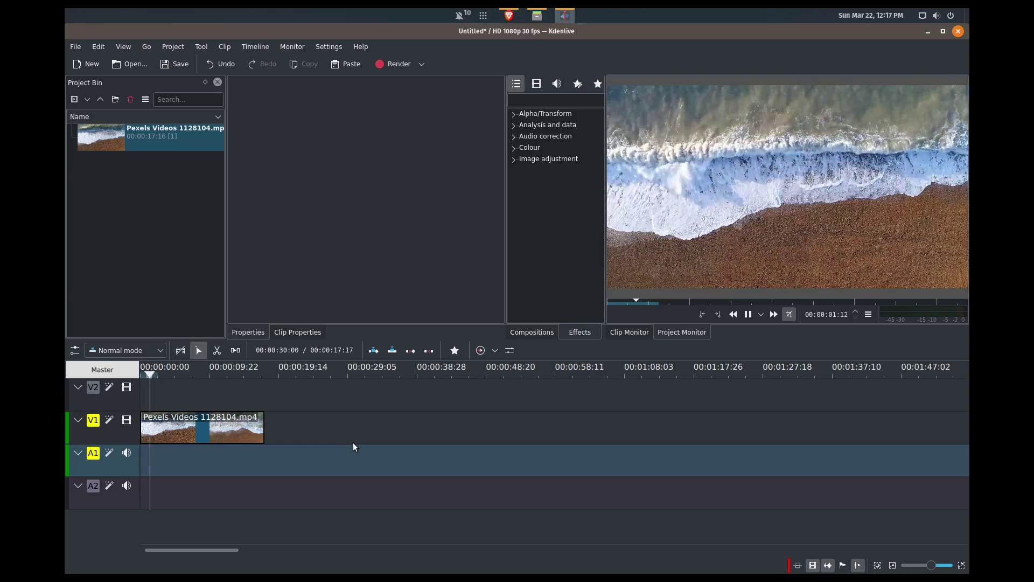
{"action": "key", "text": "space"}
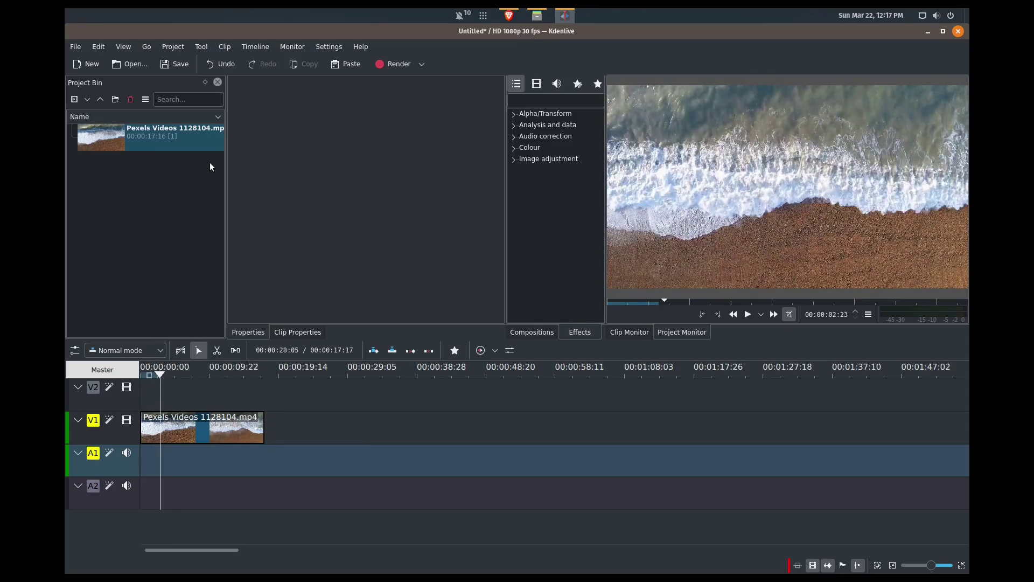
Create a title clip with 'My Favourite Beach' text placed in the frame's lower left
{"action": "left_click", "coordinate": [87, 99]}
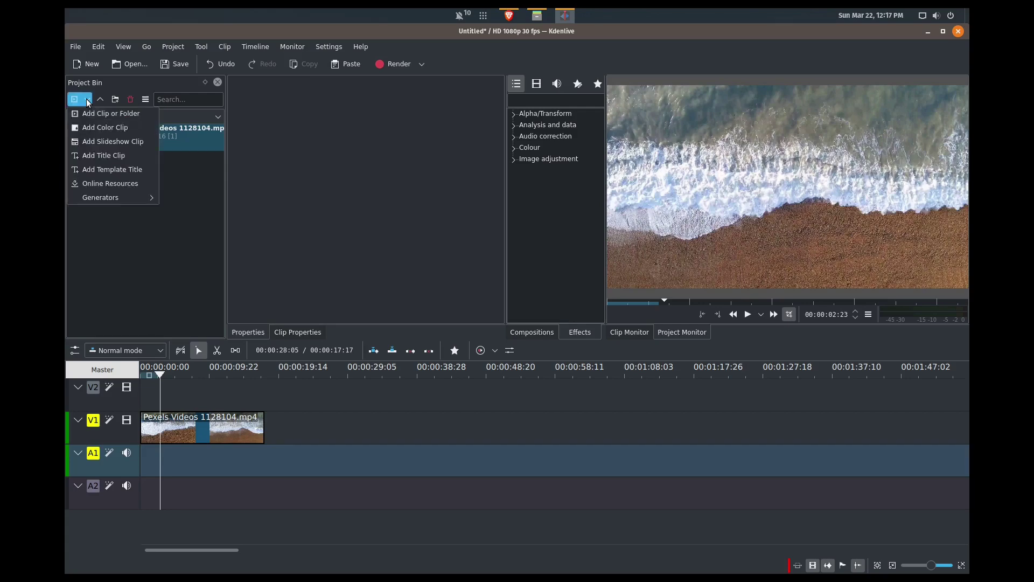
{"action": "left_click", "coordinate": [95, 160]}
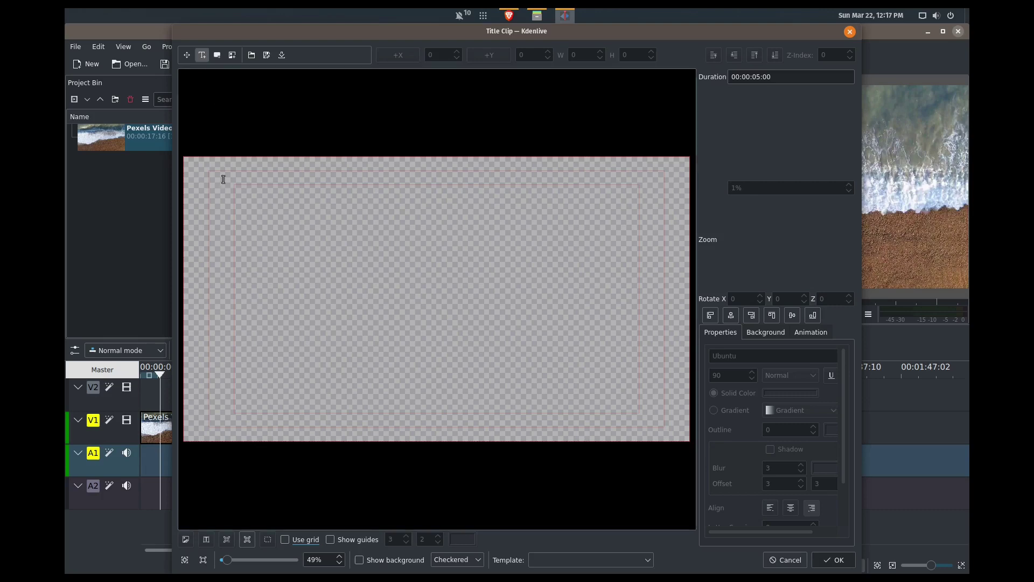
{"action": "left_click", "coordinate": [226, 385]}
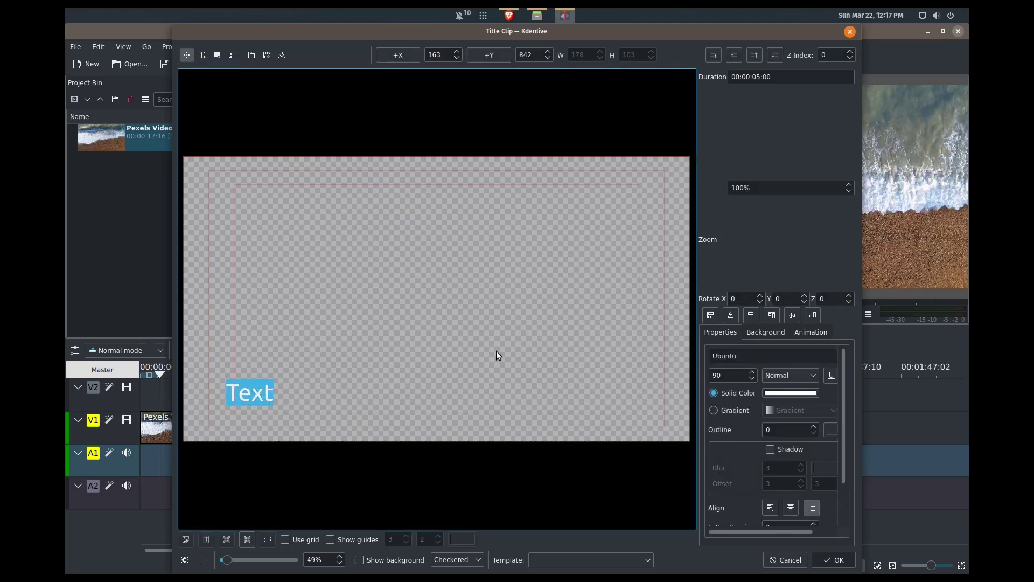
{"action": "type", "text": "My F"}
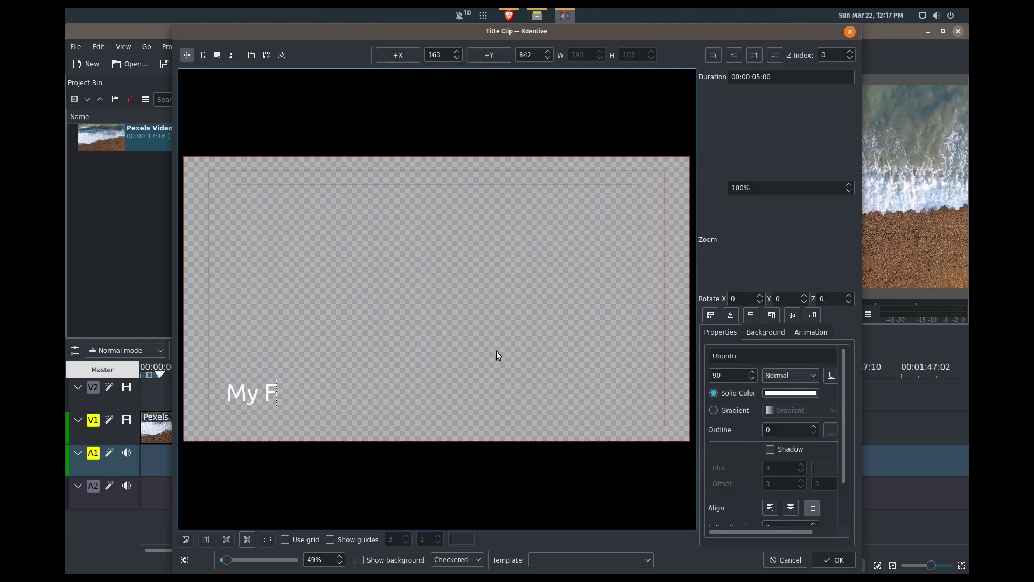
{"action": "type", "text": "avourite BEa"}
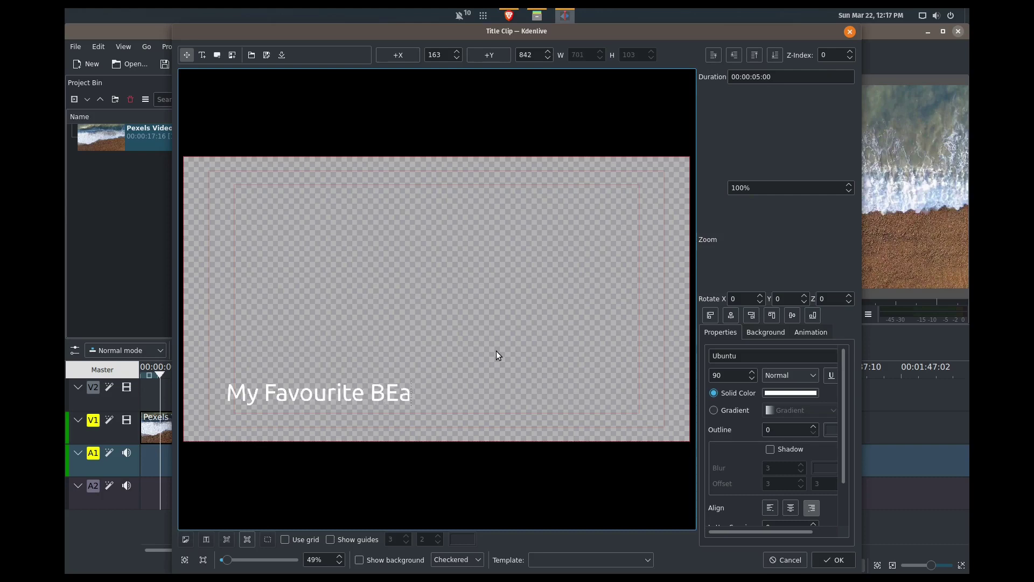
{"action": "key", "text": "BackSpace"}
{"action": "key", "text": "BackSpace"}
{"action": "type", "text": "each"}
{"action": "left_click", "coordinate": [834, 560]}
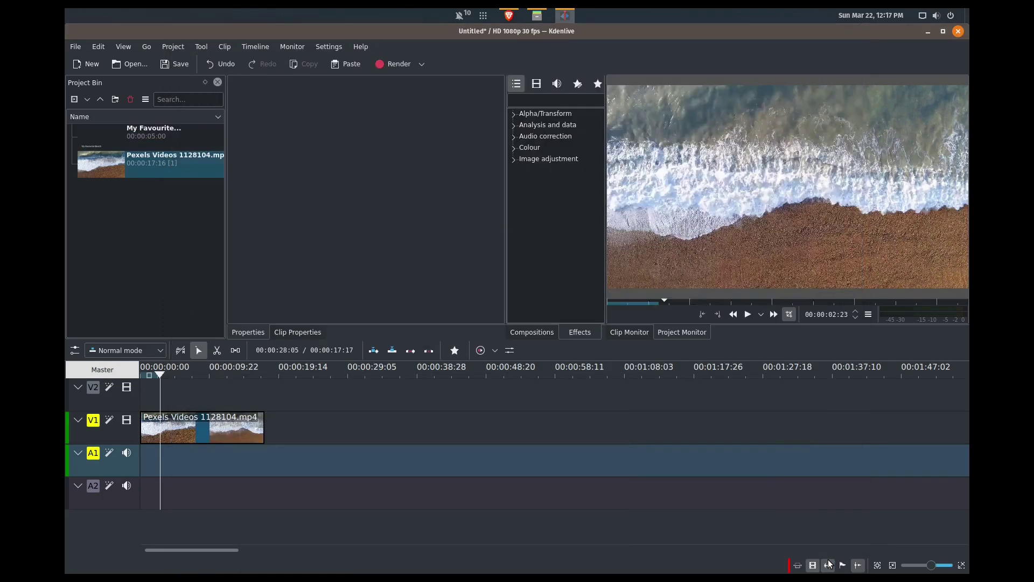
Place the title clip on track V2 at the timeline start and preview it over the footage
{"action": "left_click", "coordinate": [141, 138]}
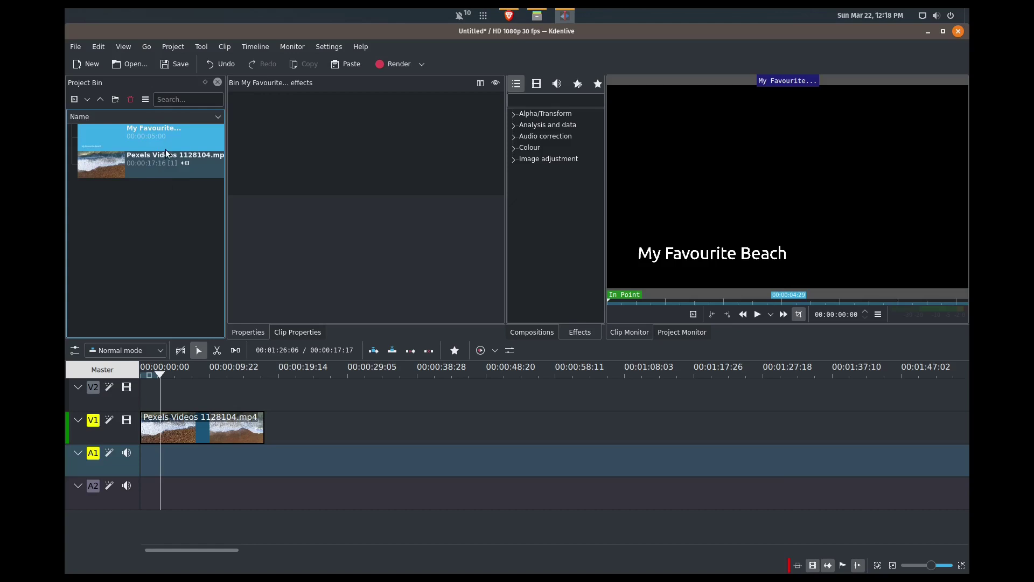
{"action": "left_click_drag", "start_coordinate": [157, 138], "coordinate": [133, 377]}
{"action": "key", "text": "space"}
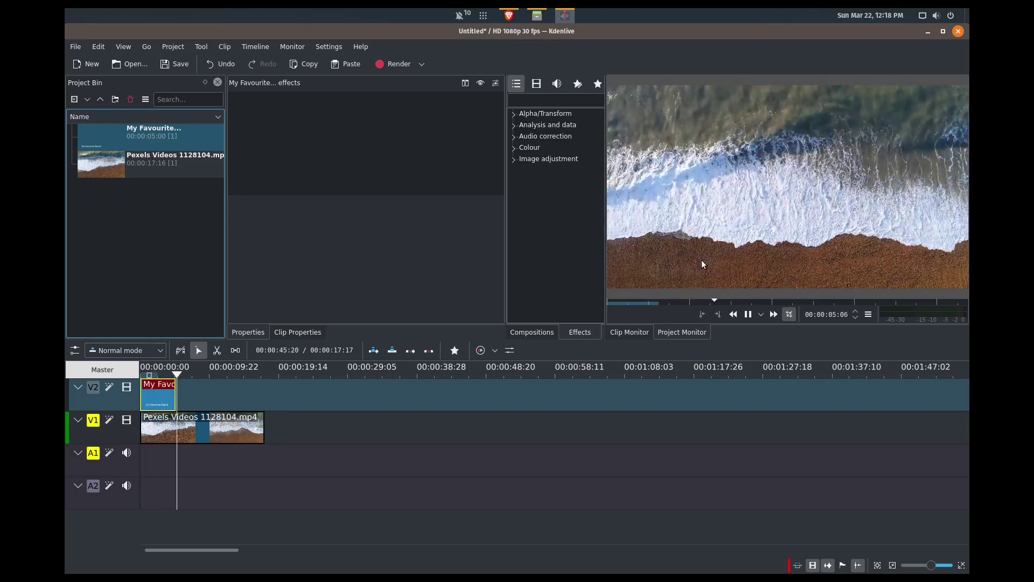
{"action": "key", "text": "space"}
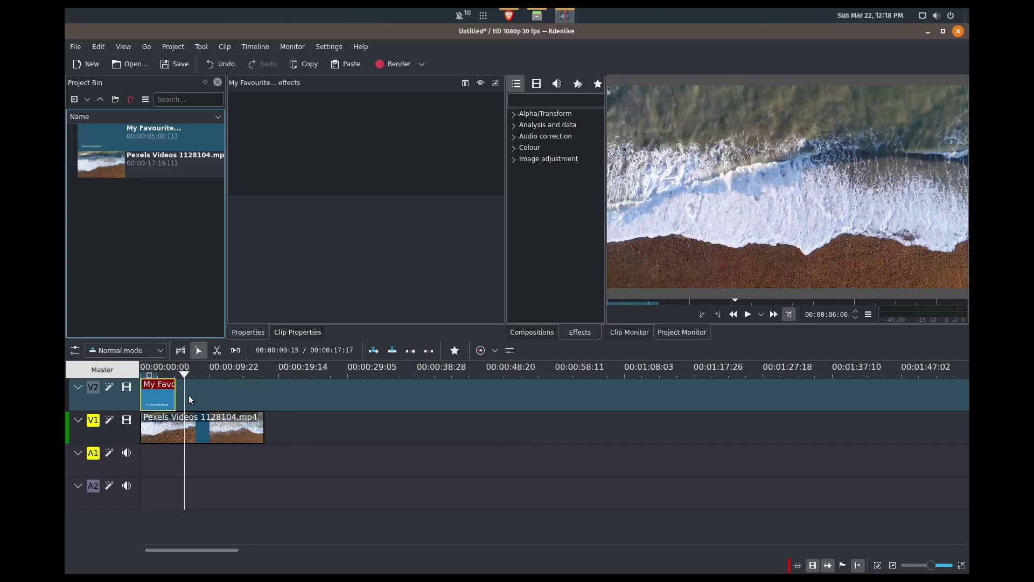
Lengthen the V2 title clip to cover about two-thirds of the beach video, checking with playback
{"action": "left_click_drag", "start_coordinate": [176, 396], "coordinate": [249, 409]}
{"action": "key", "text": "space"}
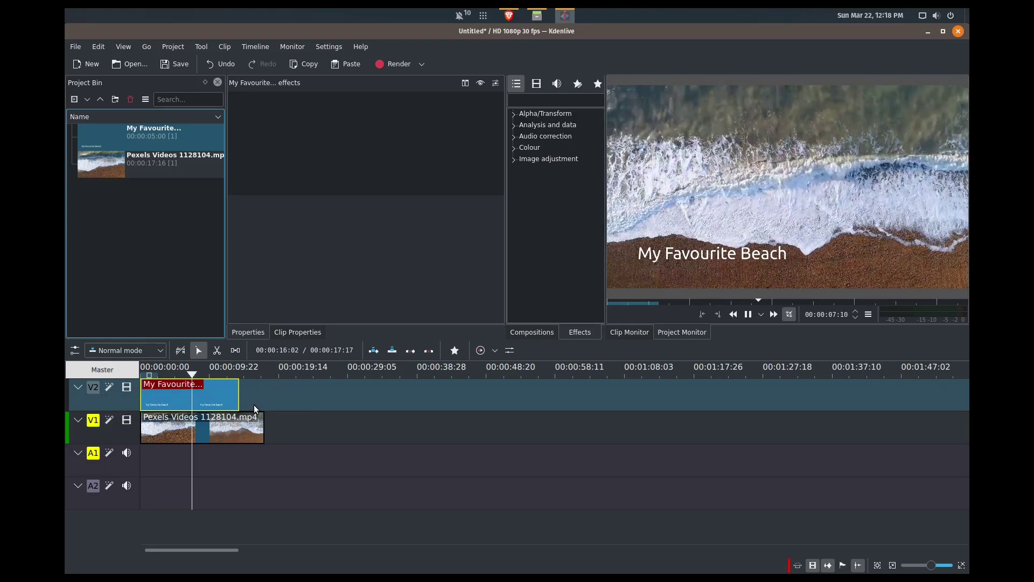
{"action": "left_click_drag", "start_coordinate": [239, 394], "coordinate": [167, 394]}
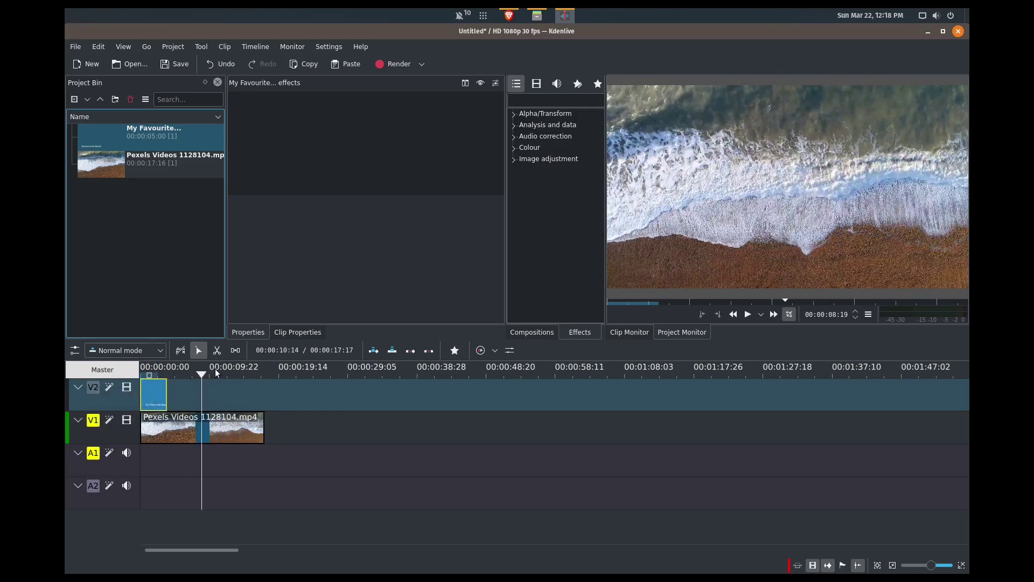
{"action": "left_click", "coordinate": [200, 374]}
{"action": "left_click", "coordinate": [160, 373]}
{"action": "key", "text": "space"}
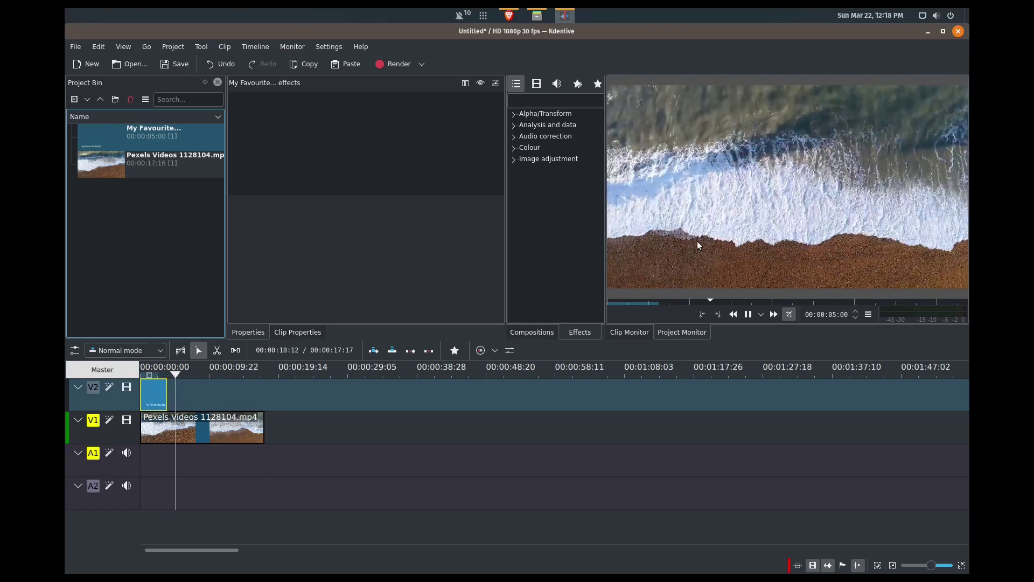
{"action": "key", "text": "space"}
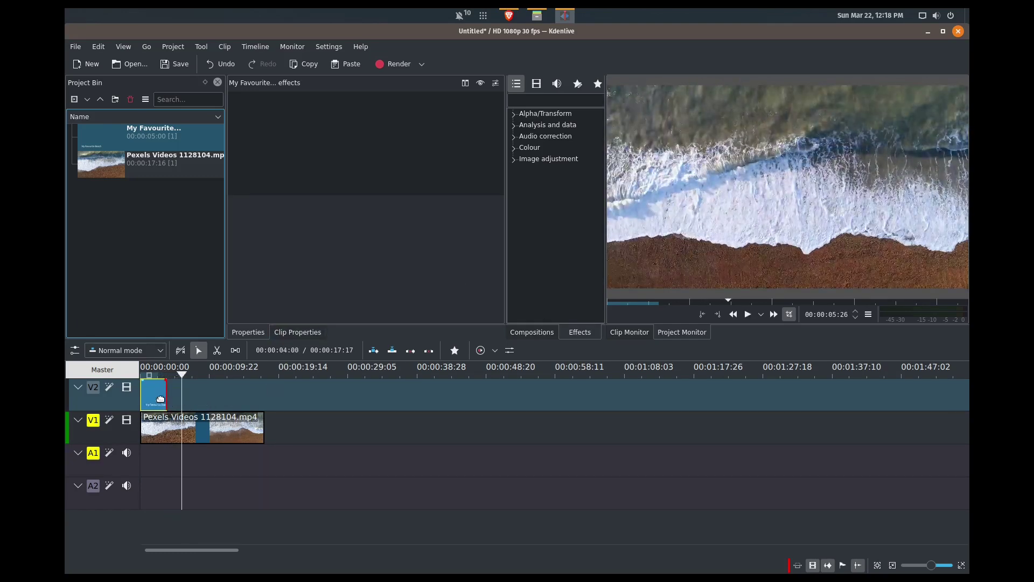
{"action": "right_click", "coordinate": [176, 139]}
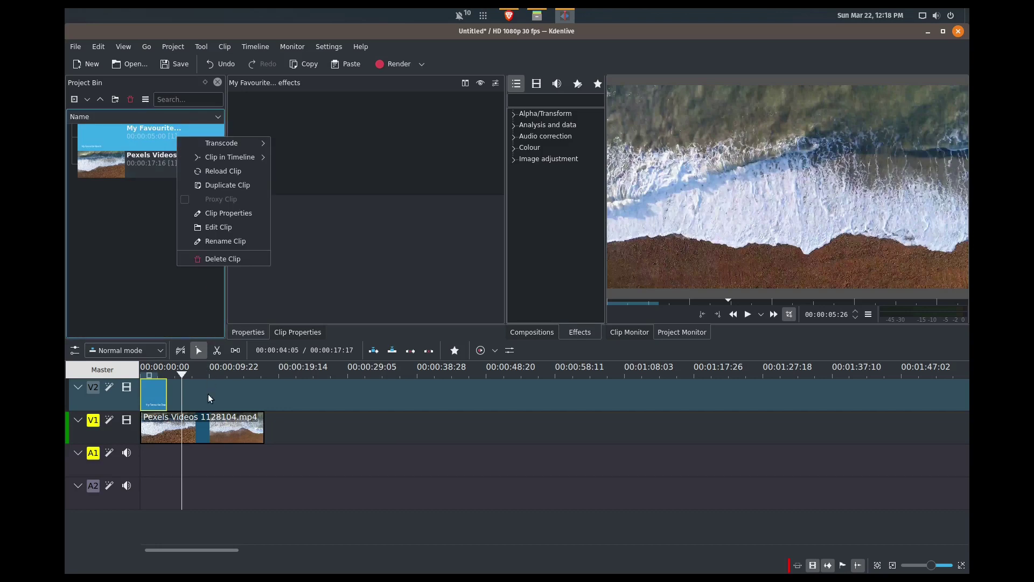
{"action": "left_click", "coordinate": [208, 398]}
{"action": "left_click_drag", "start_coordinate": [168, 394], "coordinate": [226, 393]}
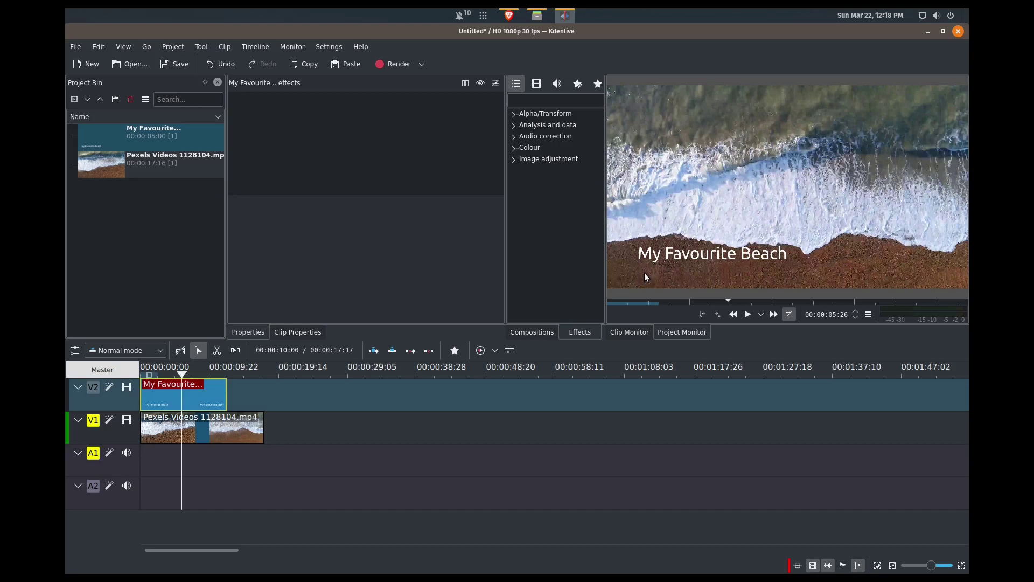
{"action": "left_click", "coordinate": [154, 137]}
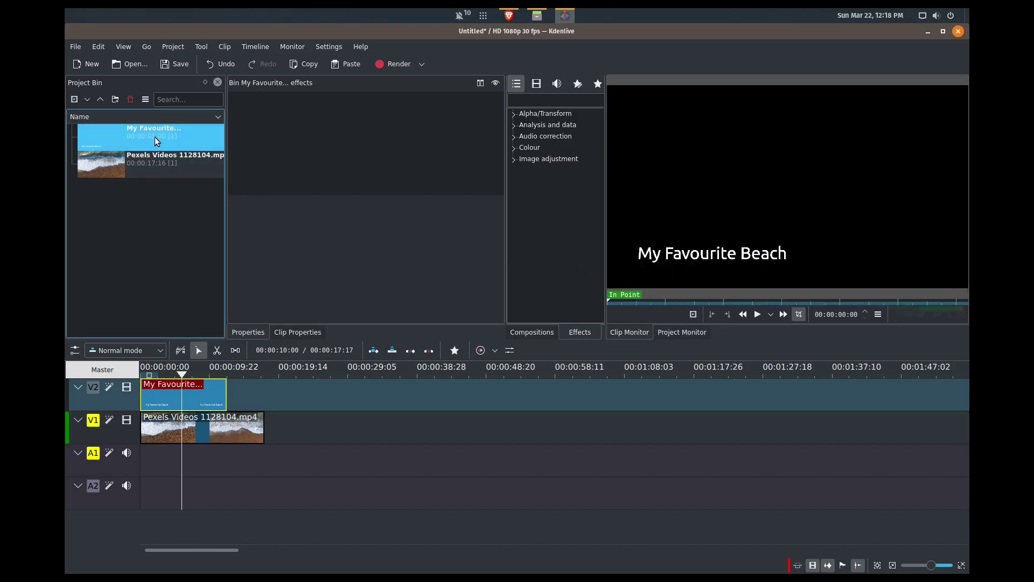
Edit the title clip and move the 'My Favourite Beach' text down and left
{"action": "right_click", "coordinate": [154, 137]}
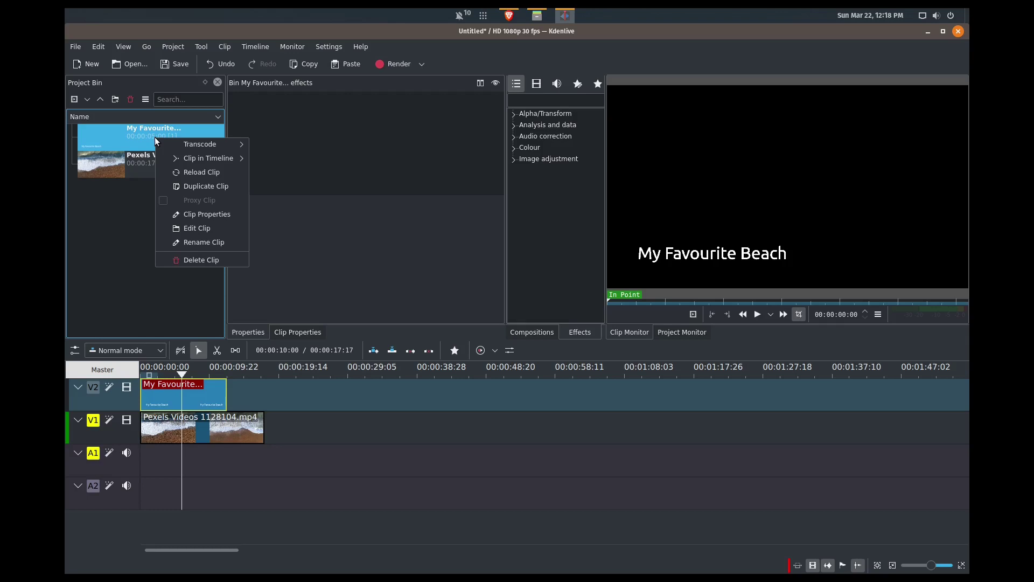
{"action": "left_click", "coordinate": [198, 229]}
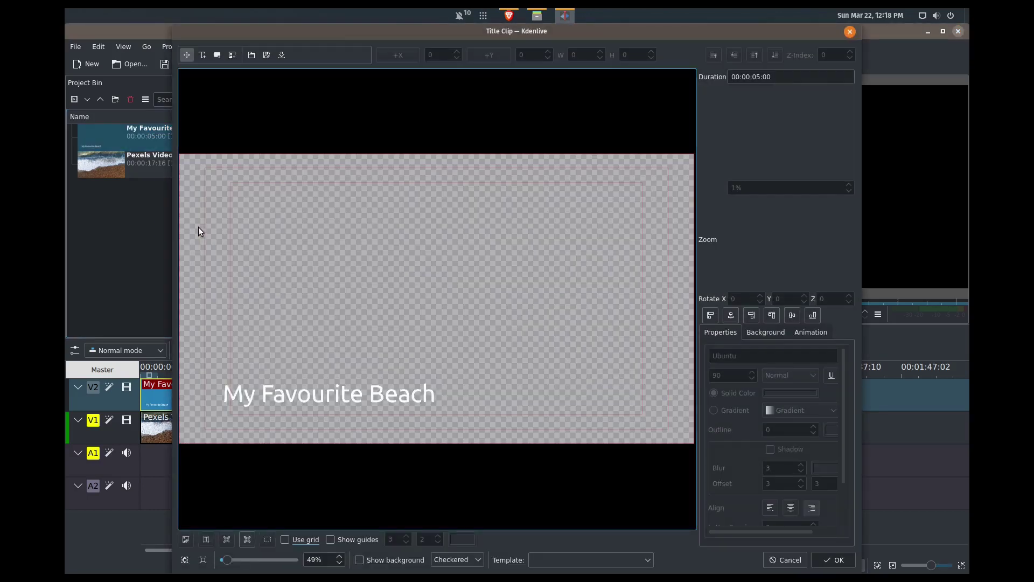
{"action": "left_click", "coordinate": [355, 402]}
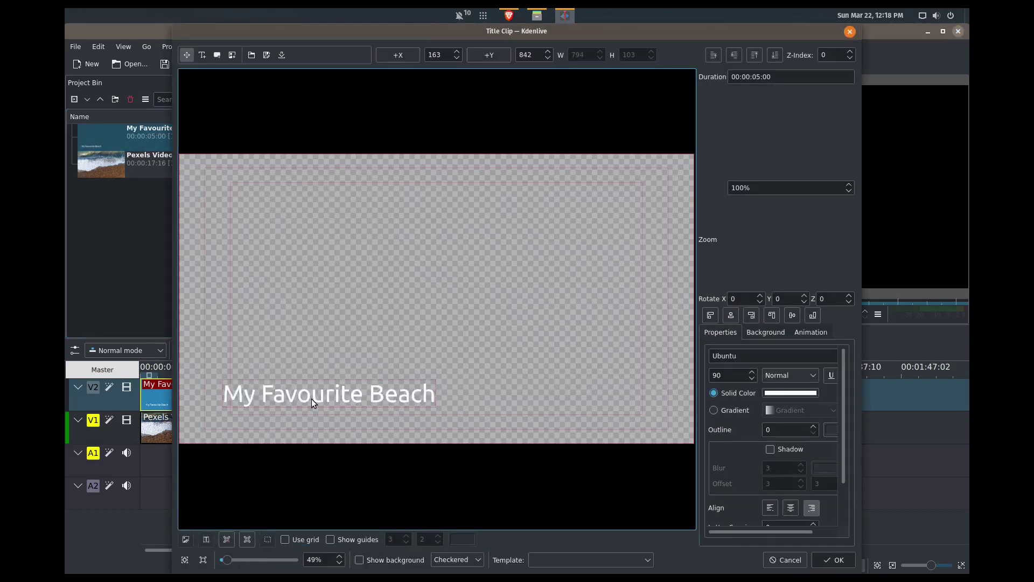
{"action": "left_click_drag", "start_coordinate": [312, 398], "coordinate": [292, 418]}
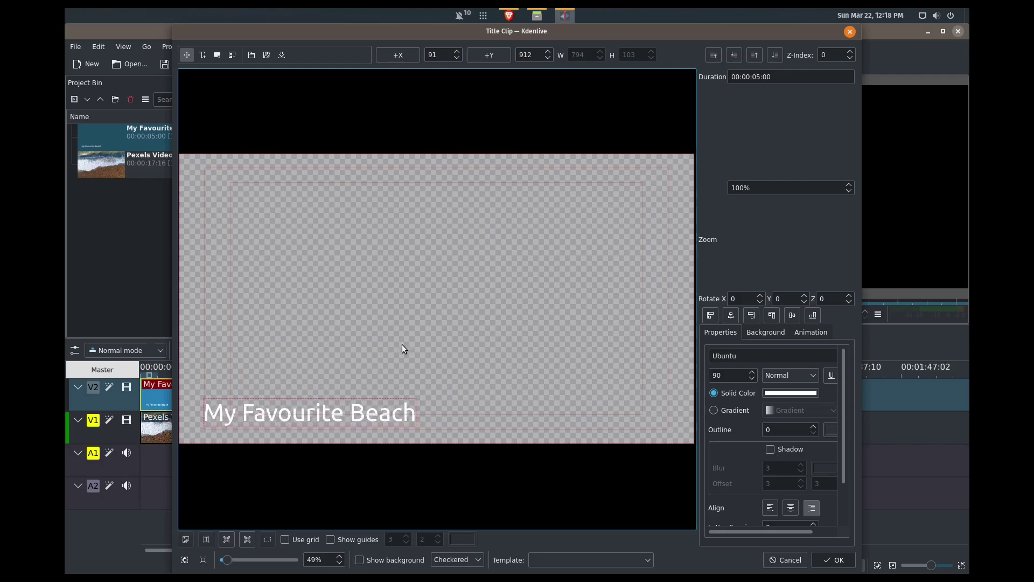
{"action": "left_click", "coordinate": [834, 560]}
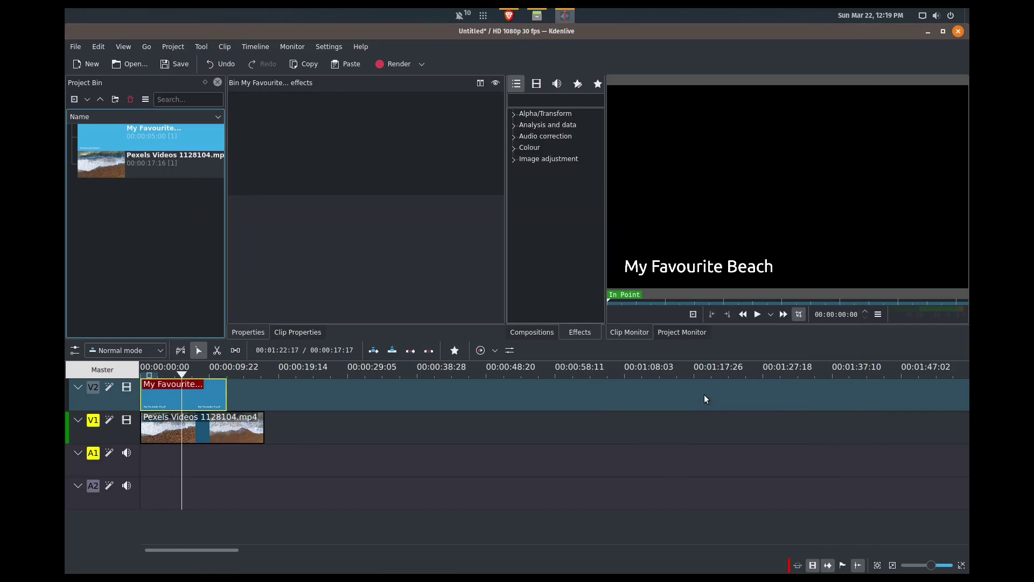
Play the timeline from near the start to check the repositioned title
{"action": "left_click", "coordinate": [198, 436]}
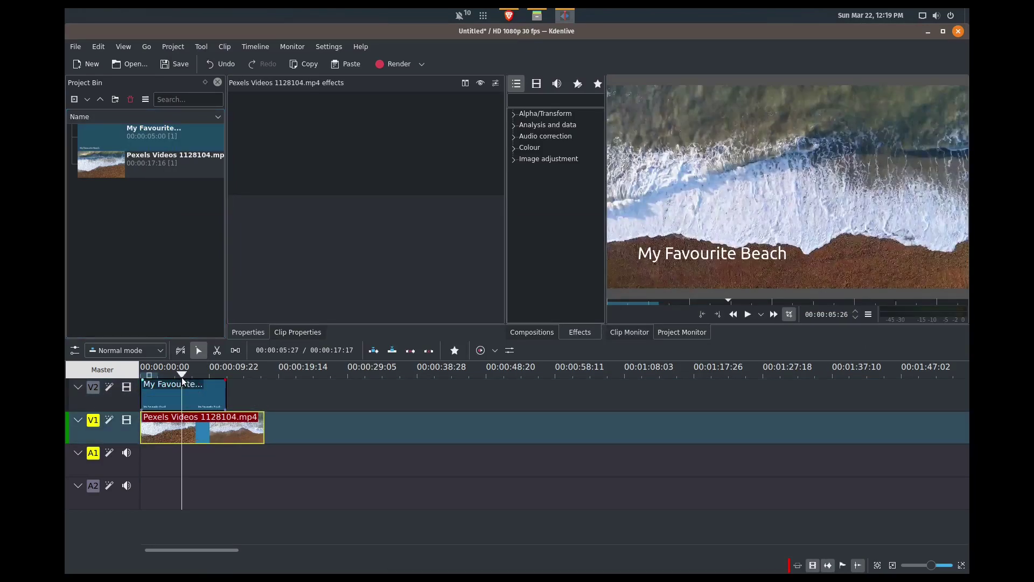
{"action": "left_click_drag", "start_coordinate": [182, 377], "coordinate": [173, 376]}
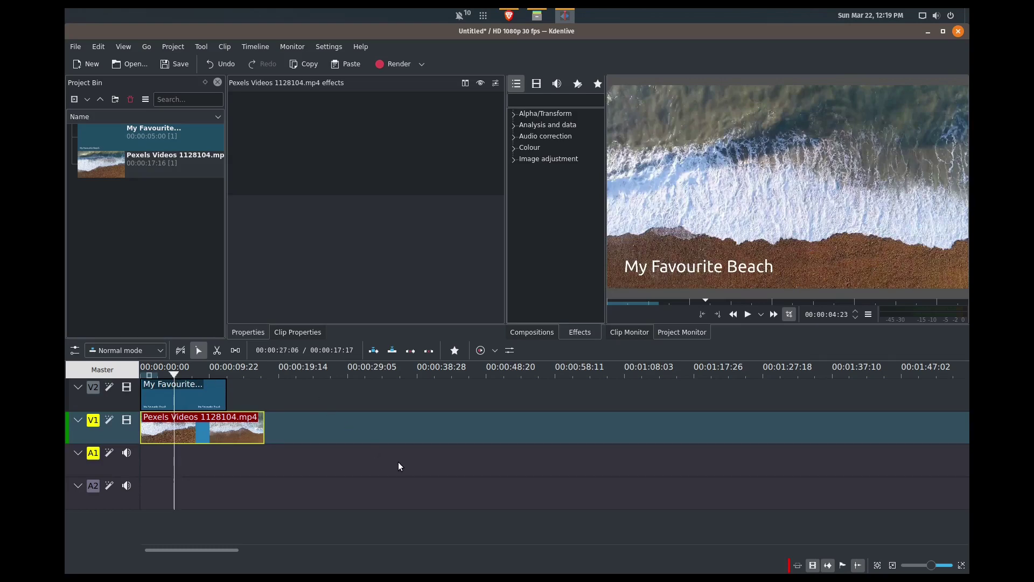
{"action": "key", "text": "space"}
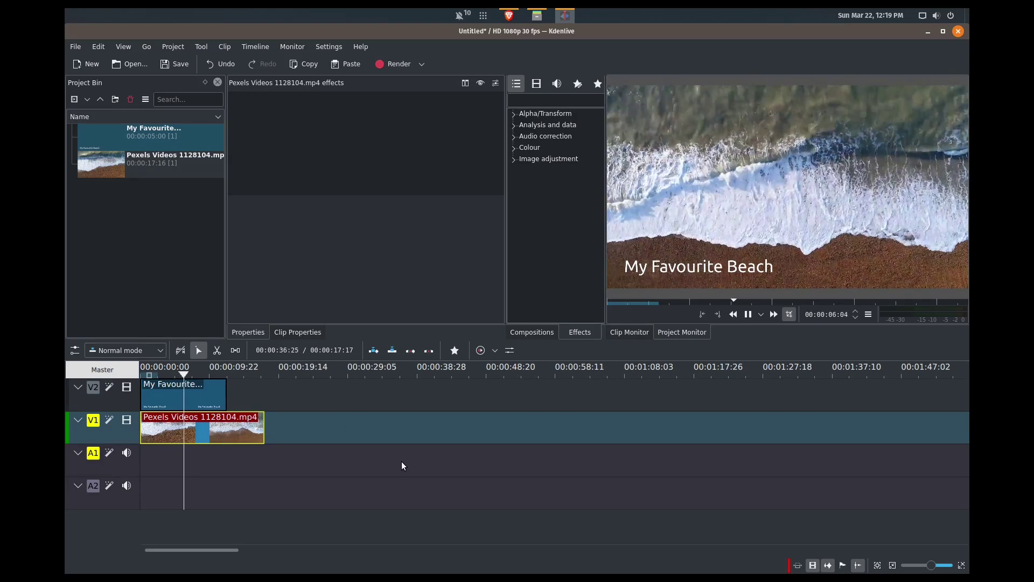
{"action": "key", "text": "space"}
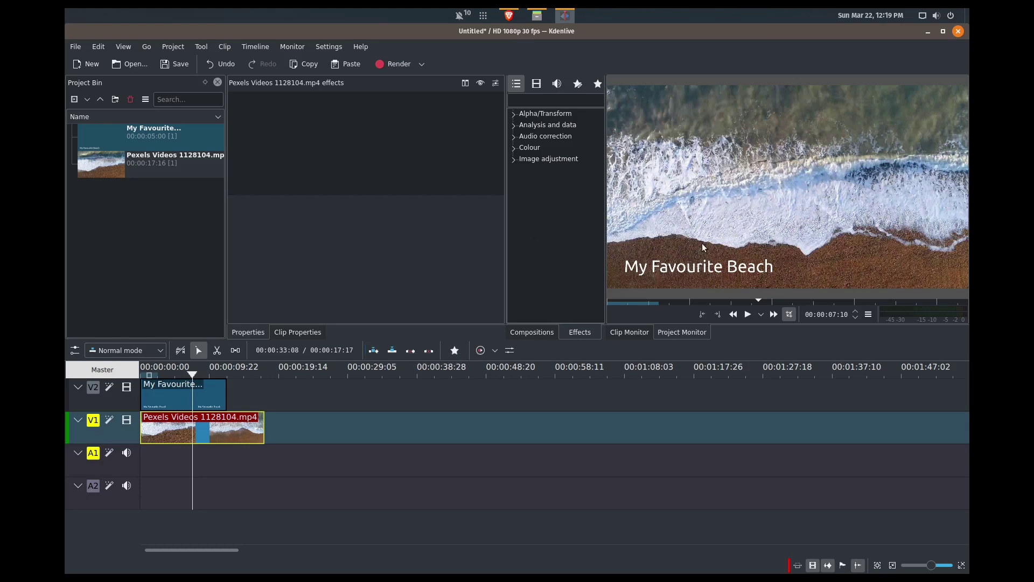
Open the title clip in the title editor and select its text
{"action": "left_click", "coordinate": [182, 144]}
{"action": "right_click", "coordinate": [182, 143]}
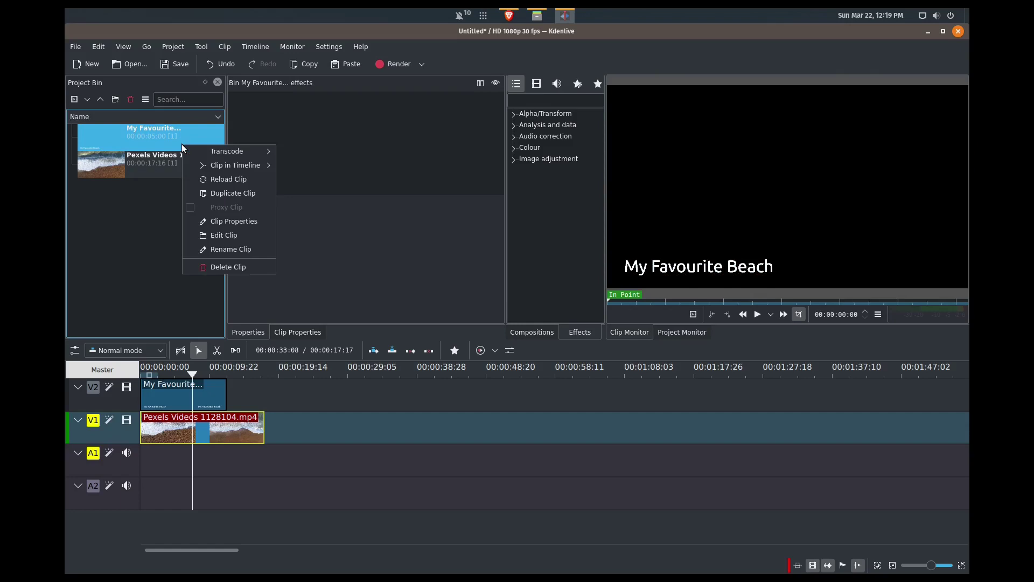
{"action": "left_click", "coordinate": [228, 235]}
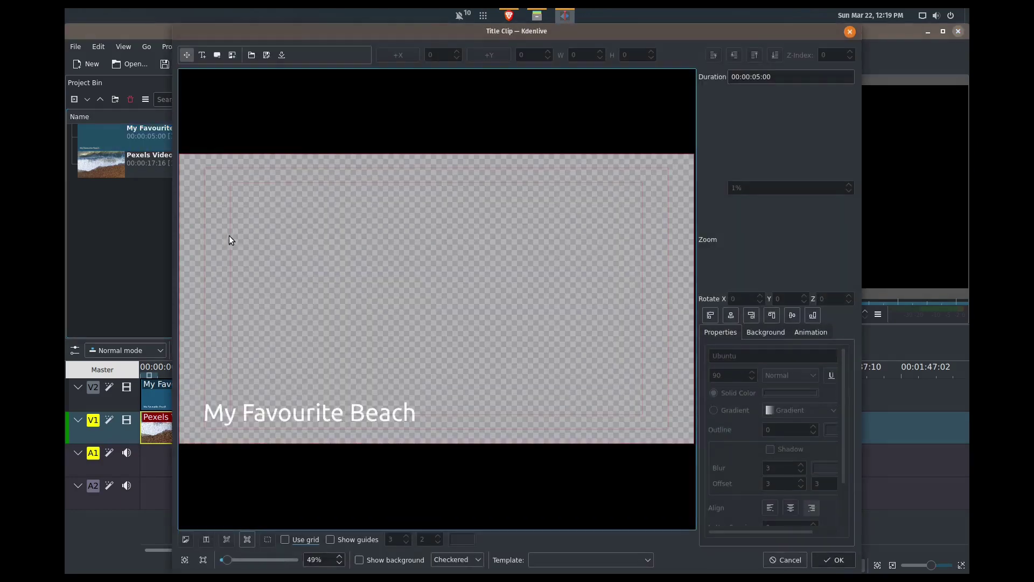
{"action": "left_click", "coordinate": [345, 413]}
Set the title text font to Sonsie One at size 70
{"action": "left_click", "coordinate": [760, 357]}
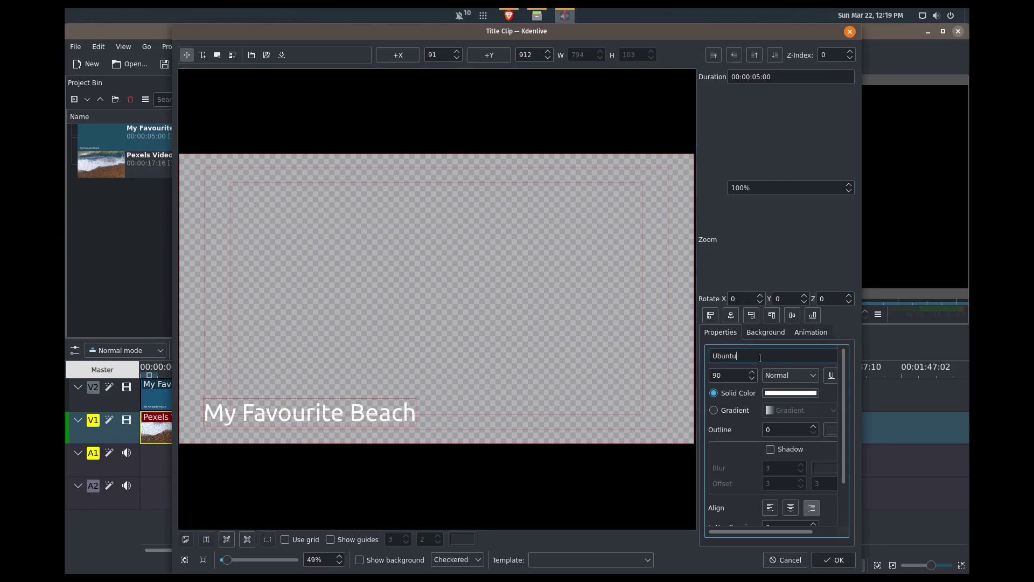
{"action": "double_click", "coordinate": [771, 354]}
{"action": "type", "text": "Tholoth"}
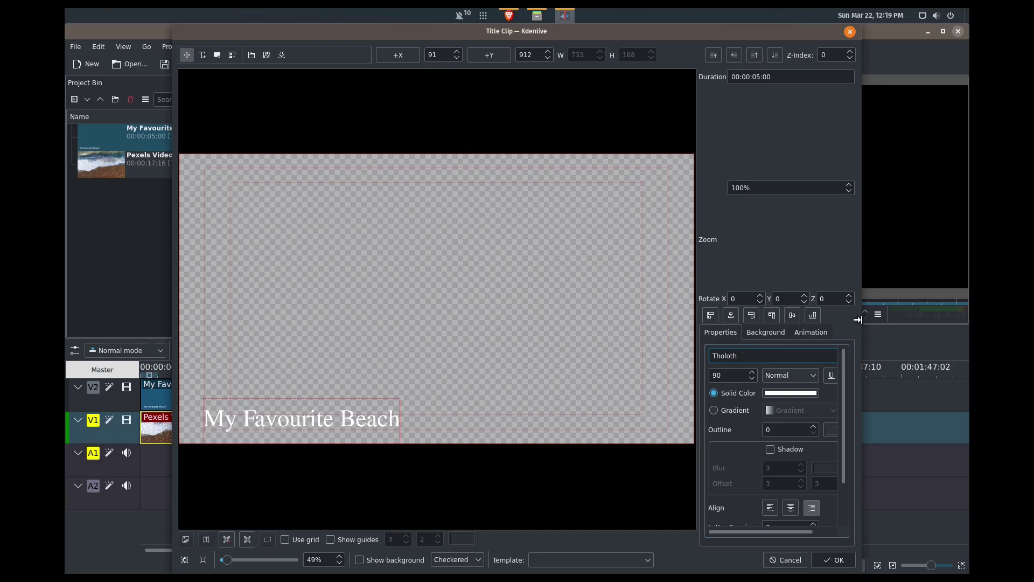
{"action": "left_click_drag", "start_coordinate": [858, 319], "coordinate": [940, 329]}
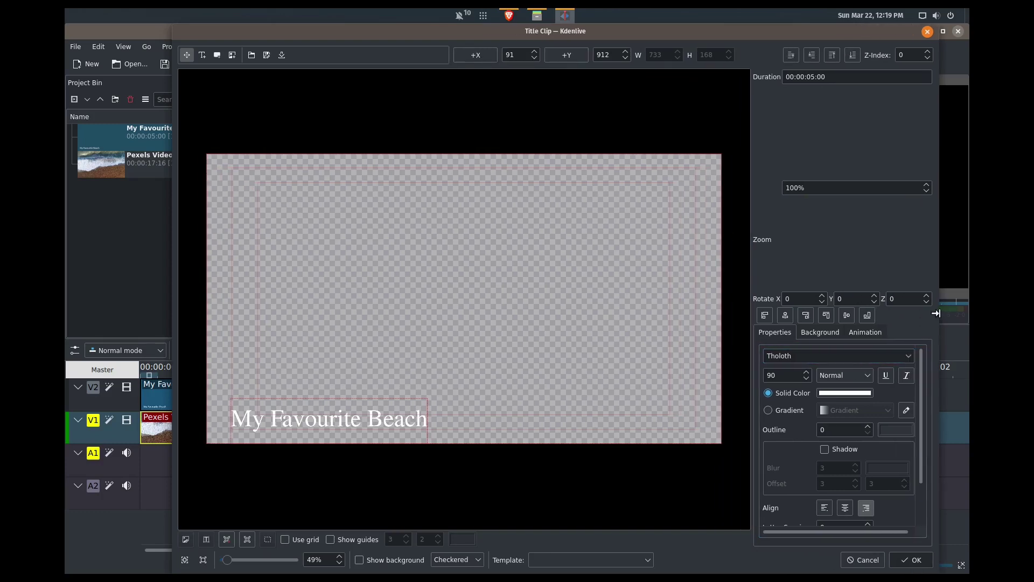
{"action": "left_click", "coordinate": [912, 352]}
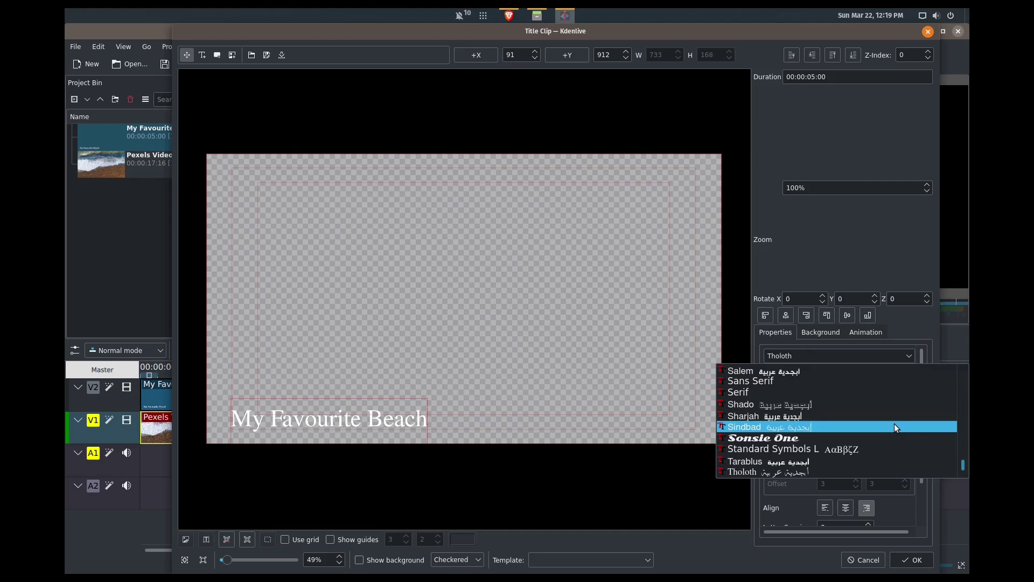
{"action": "scroll", "coordinate": [894, 423], "scroll_direction": "up", "scroll_amount": 2}
{"action": "scroll", "coordinate": [894, 423], "scroll_direction": "down", "scroll_amount": 2}
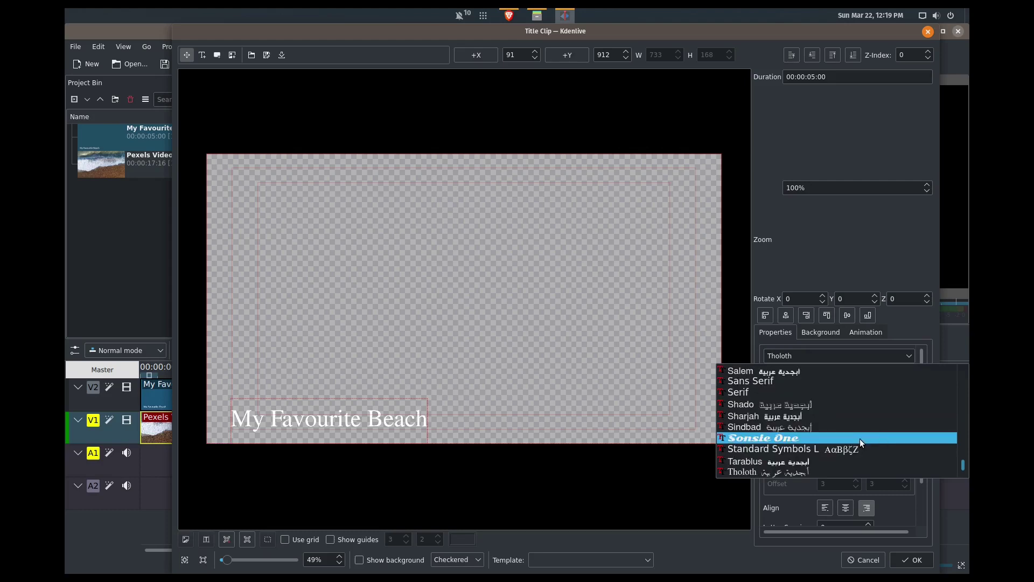
{"action": "left_click", "coordinate": [860, 439]}
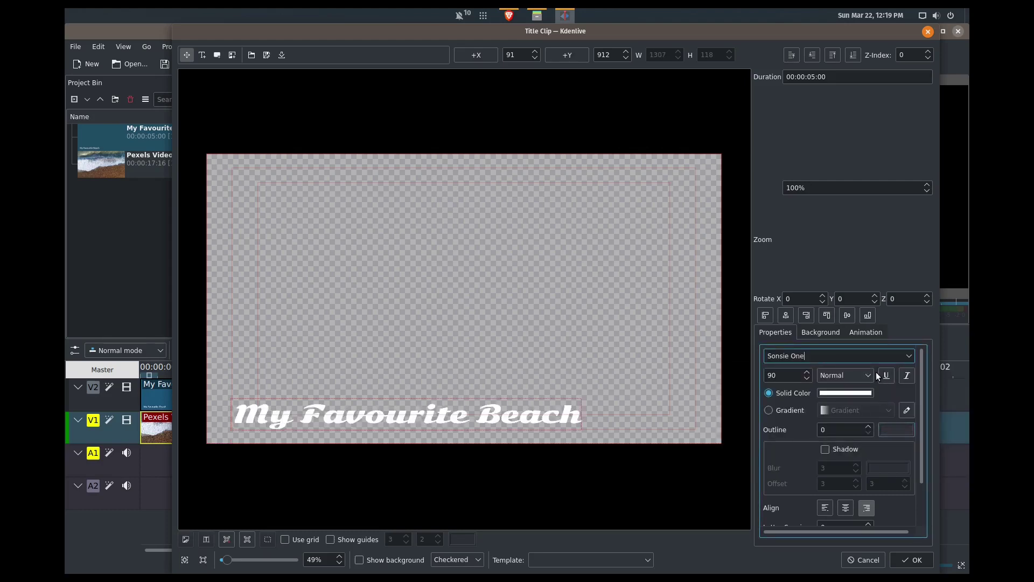
{"action": "key", "text": "Tab"}
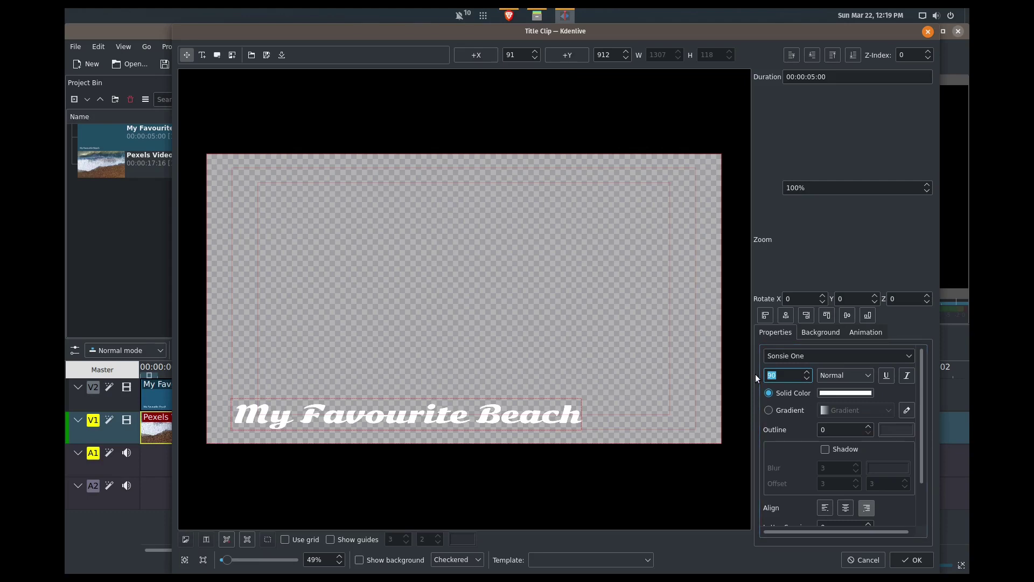
{"action": "type", "text": "70"}
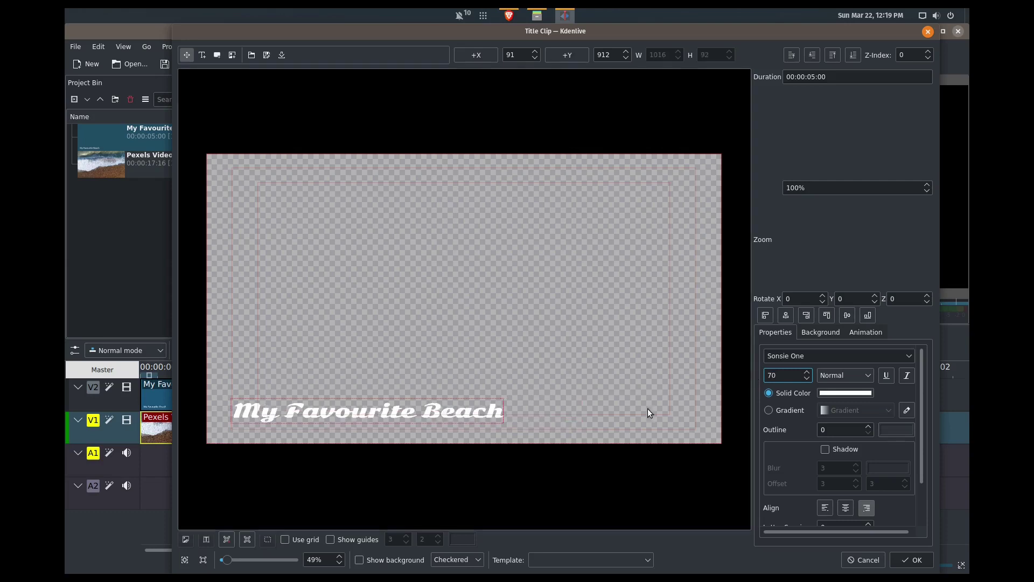
{"action": "left_click", "coordinate": [678, 457]}
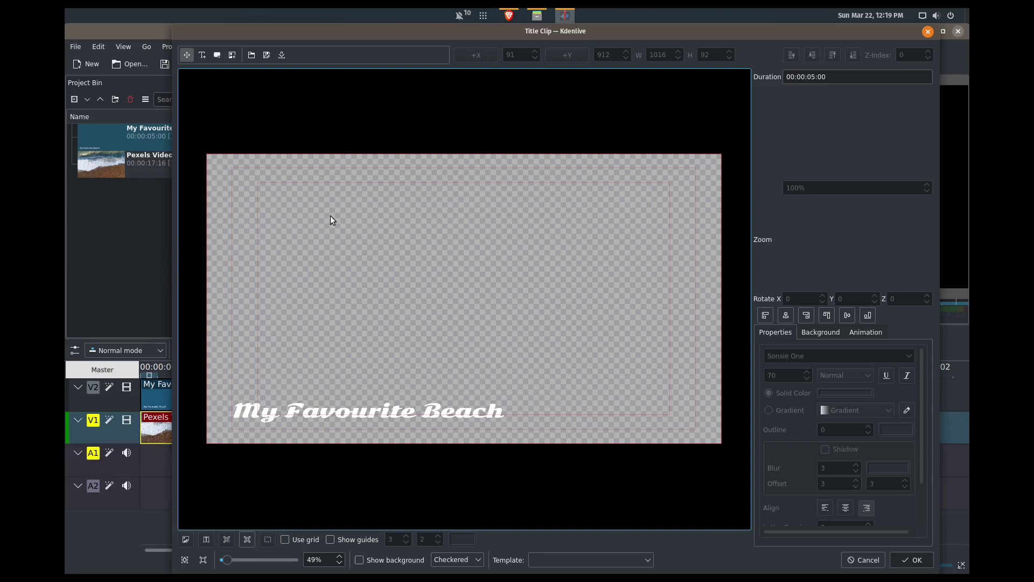
Draw a black 1837×128 rectangle across the lower canvas above the title text
{"action": "left_click", "coordinate": [217, 55]}
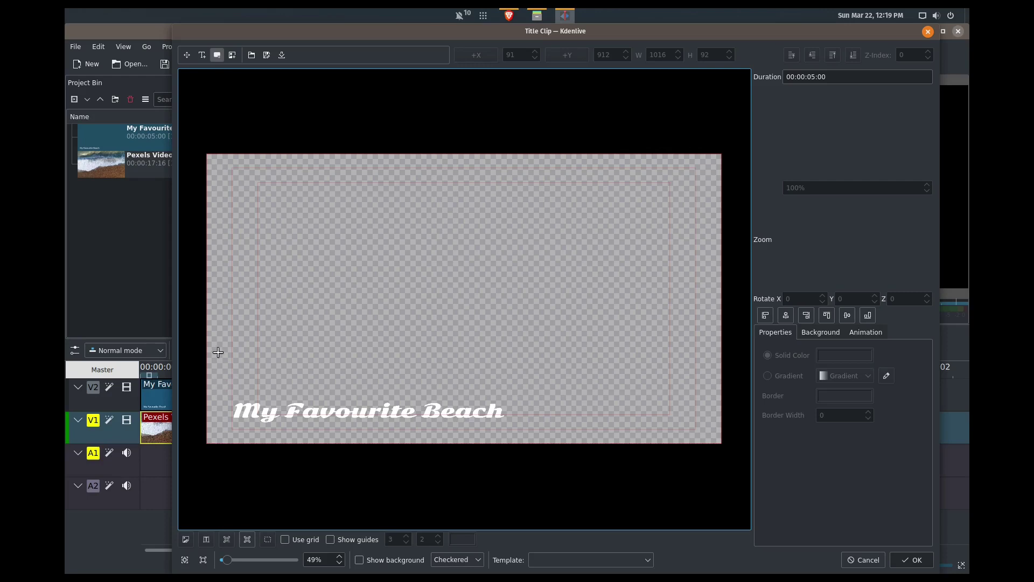
{"action": "mouse_move", "coordinate": [218, 352]}
{"action": "left_mouse_down"}
{"action": "mouse_move", "coordinate": [331, 372]}
{"action": "mouse_move", "coordinate": [713, 386]}
{"action": "left_mouse_up"}
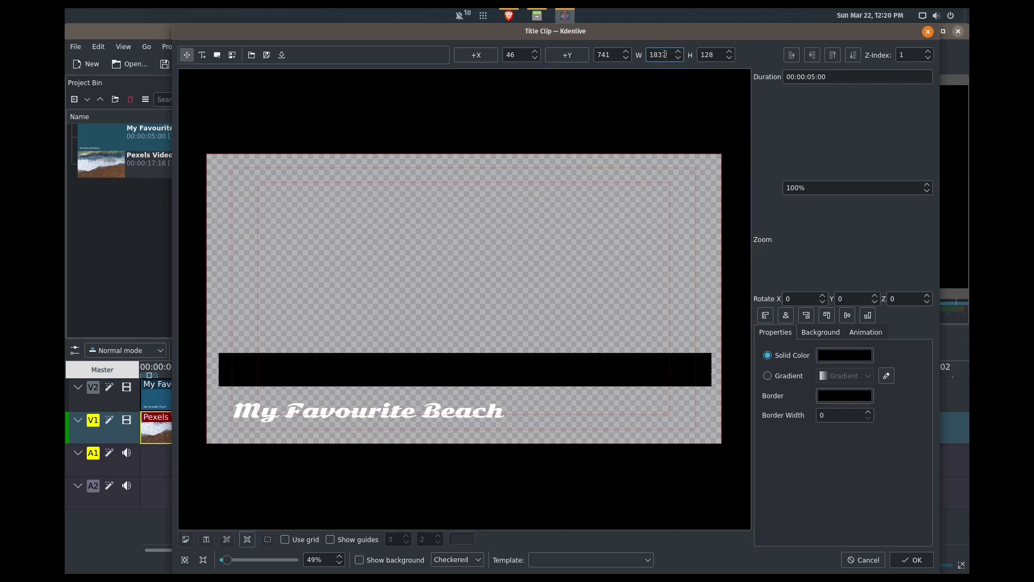
{"action": "left_click_drag", "start_coordinate": [667, 54], "coordinate": [649, 54]}
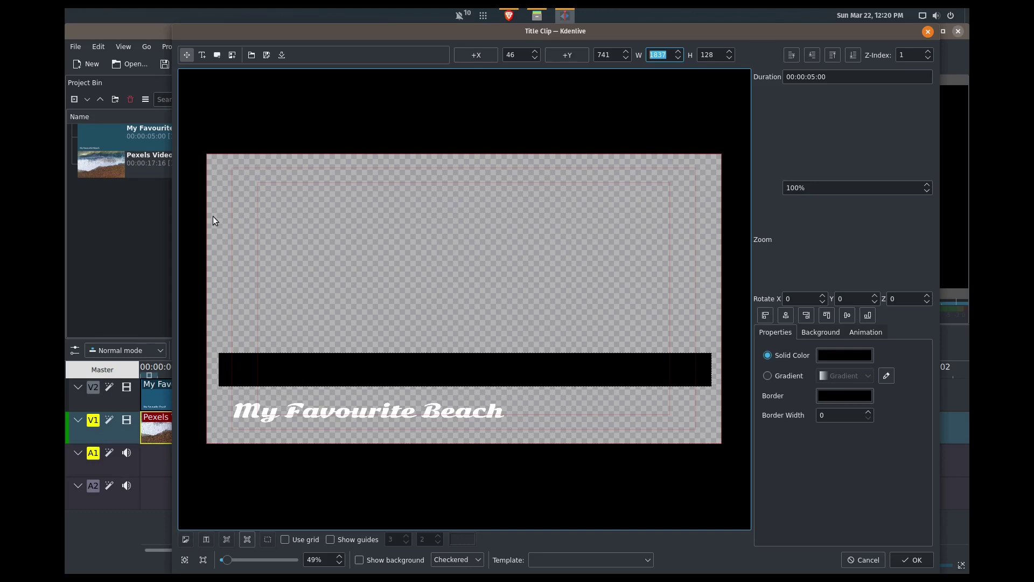
Look up the 1080p frame width on Wikipedia's 1080p page in the browser
{"action": "left_click_drag", "start_coordinate": [836, 34], "coordinate": [817, 94]}
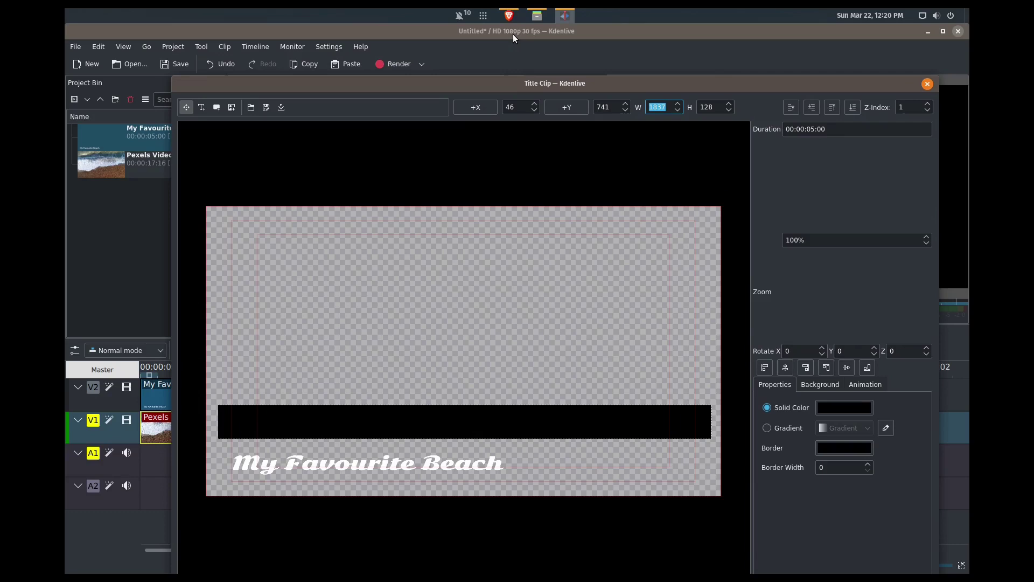
{"action": "left_click_drag", "start_coordinate": [517, 83], "coordinate": [511, 18]}
{"action": "left_click", "coordinate": [511, 17]}
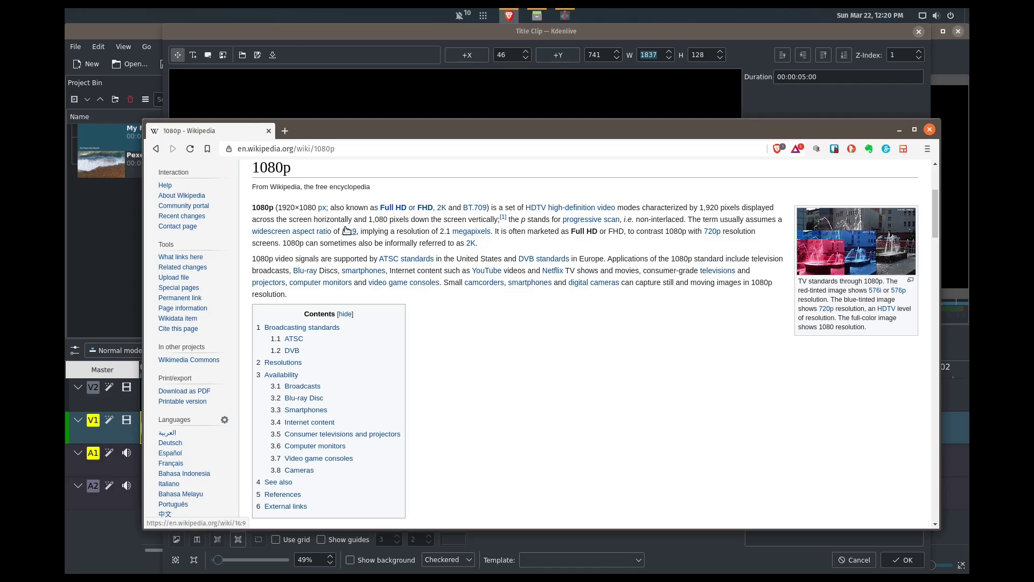
Back in the title editor, set the black rectangle's width to 1920
{"action": "left_click", "coordinate": [898, 130]}
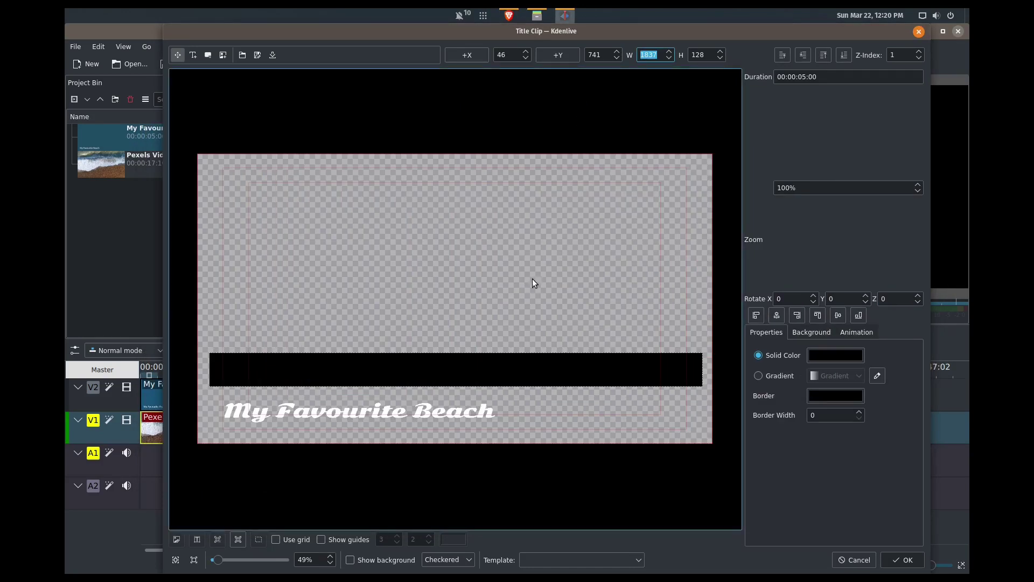
{"action": "left_click", "coordinate": [397, 378]}
{"action": "double_click", "coordinate": [655, 55]}
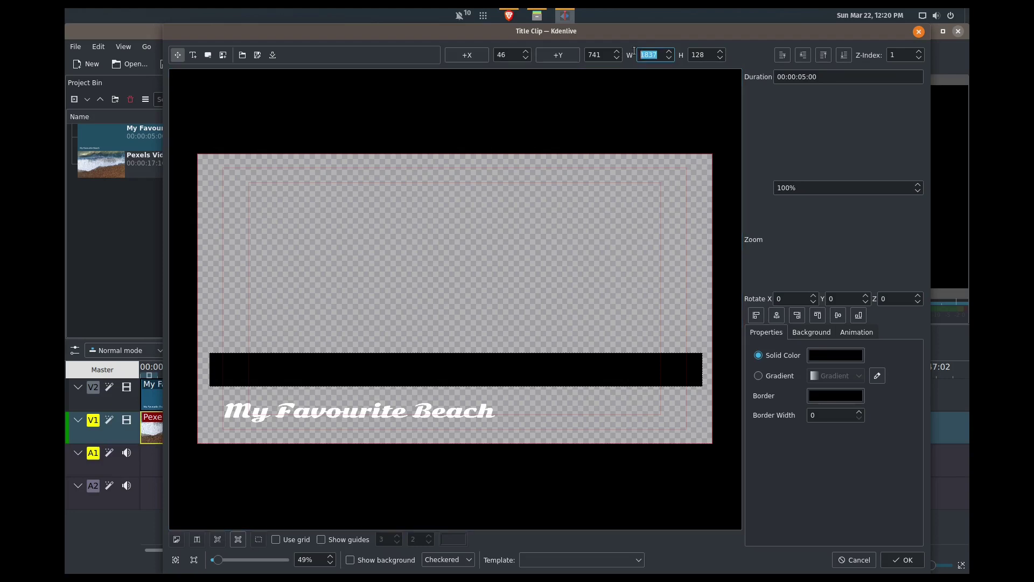
{"action": "type", "text": "1920"}
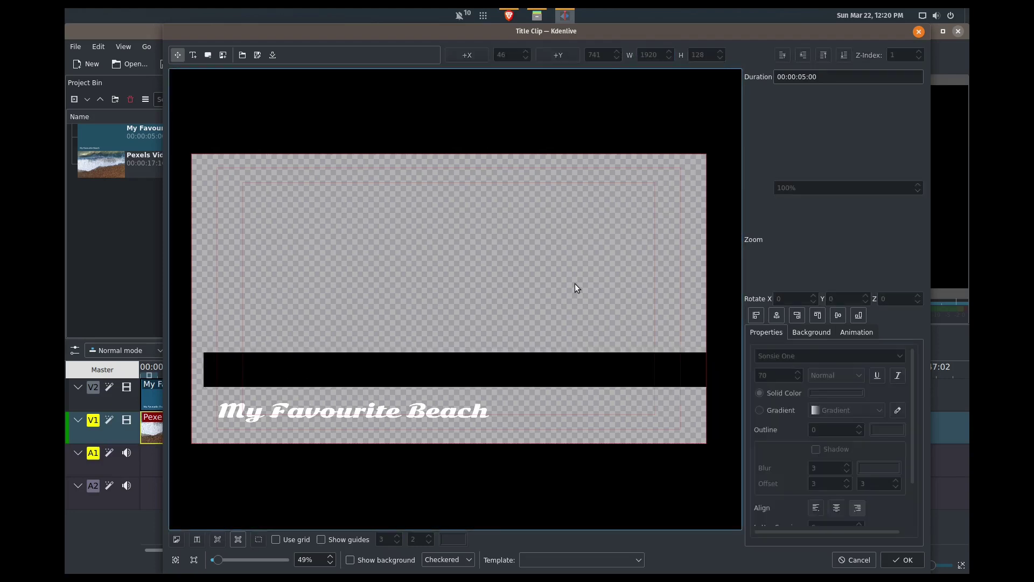
Align the rectangle horizontally and to the bottom edge, placing it at X 0, Y 844
{"action": "left_click", "coordinate": [544, 371]}
{"action": "left_click_drag", "start_coordinate": [544, 372], "coordinate": [536, 369]}
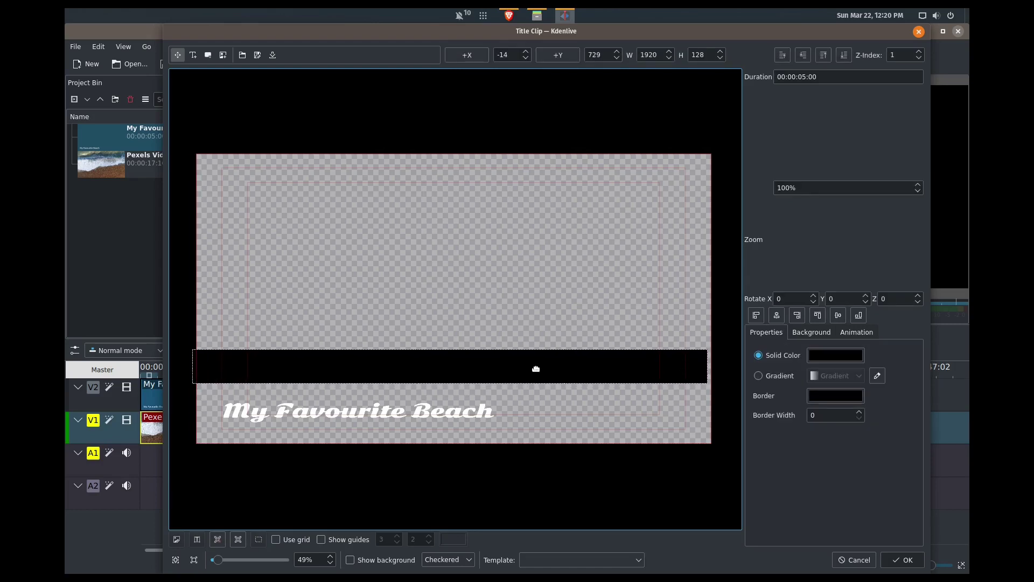
{"action": "left_click", "coordinate": [772, 318]}
{"action": "left_click", "coordinate": [817, 318]}
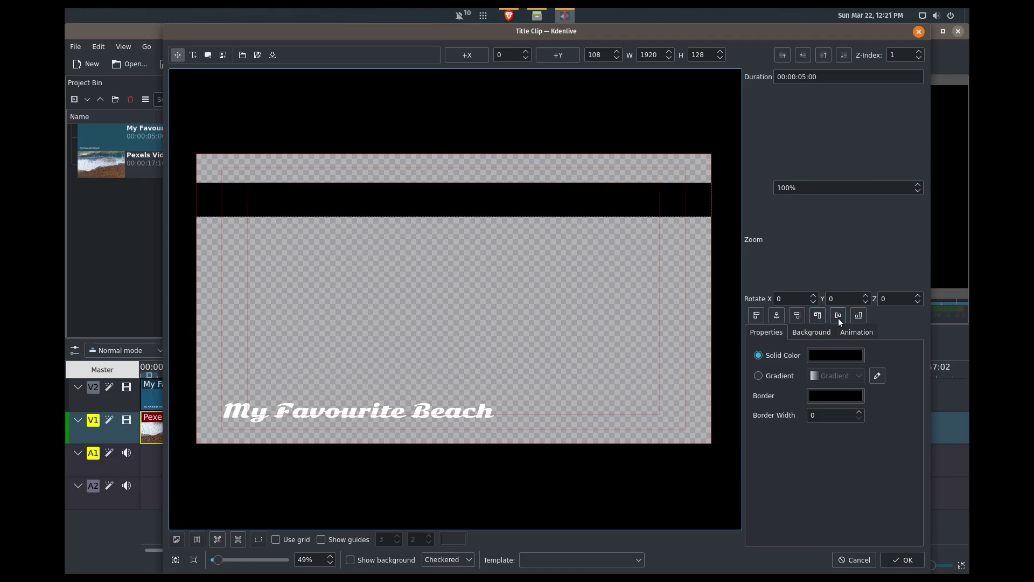
{"action": "left_click", "coordinate": [859, 316]}
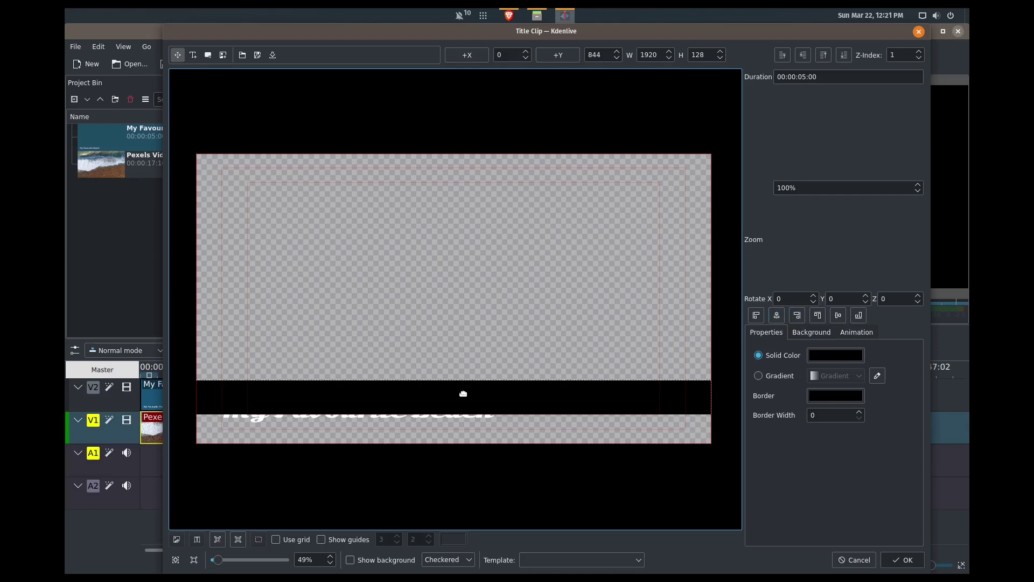
Make the black rectangle 200 tall and recentre it horizontally in the frame
{"action": "left_click_drag", "start_coordinate": [466, 379], "coordinate": [465, 360]}
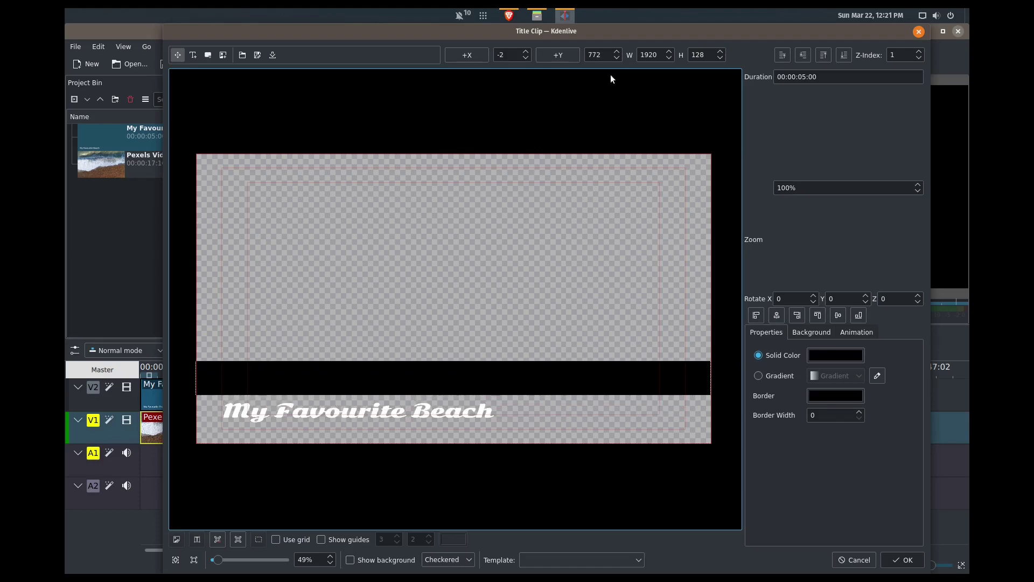
{"action": "double_click", "coordinate": [698, 55]}
{"action": "type", "text": "200"}
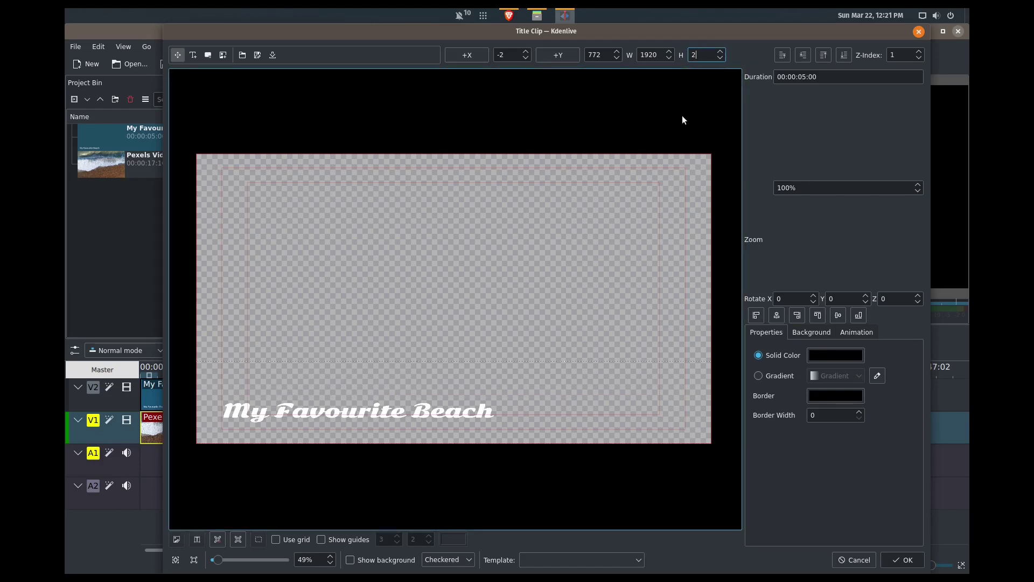
{"action": "left_click", "coordinate": [777, 316]}
Place the bar over the title text, set Z-Index -1 to send it behind, and recentre it
{"action": "left_click_drag", "start_coordinate": [550, 373], "coordinate": [533, 370]}
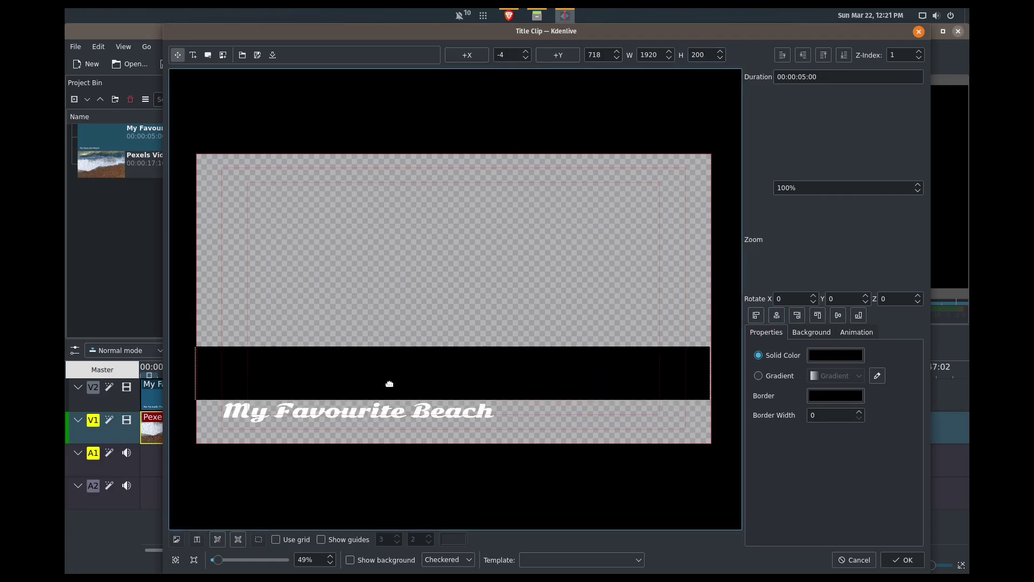
{"action": "left_click_drag", "start_coordinate": [388, 382], "coordinate": [390, 405]}
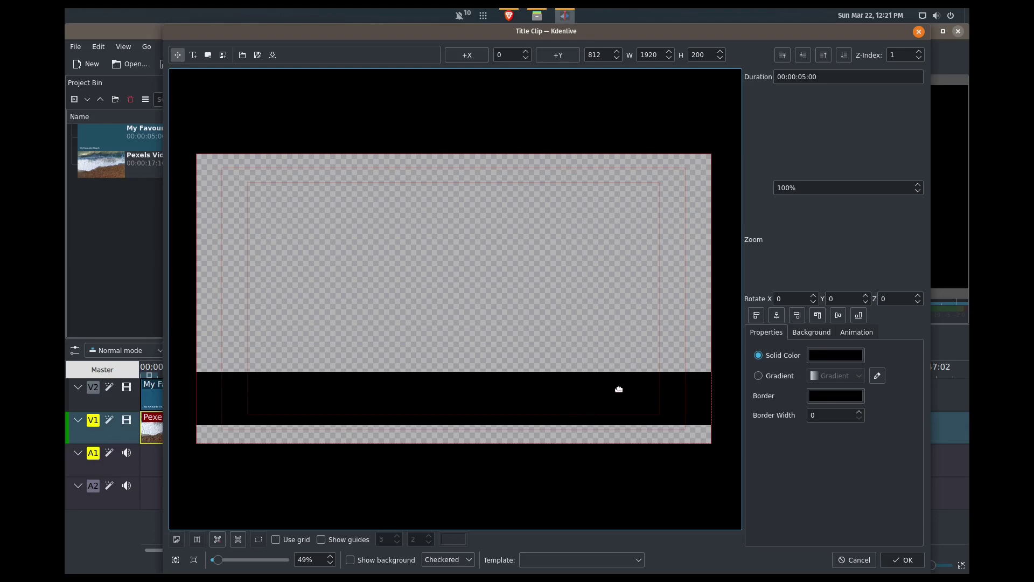
{"action": "left_click", "coordinate": [804, 55]}
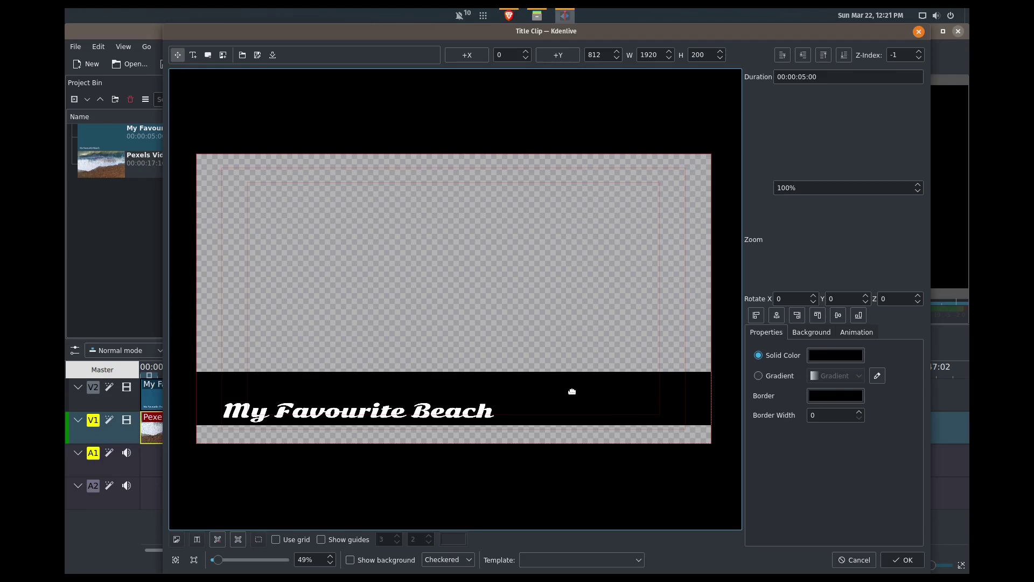
{"action": "left_click_drag", "start_coordinate": [572, 390], "coordinate": [573, 398]}
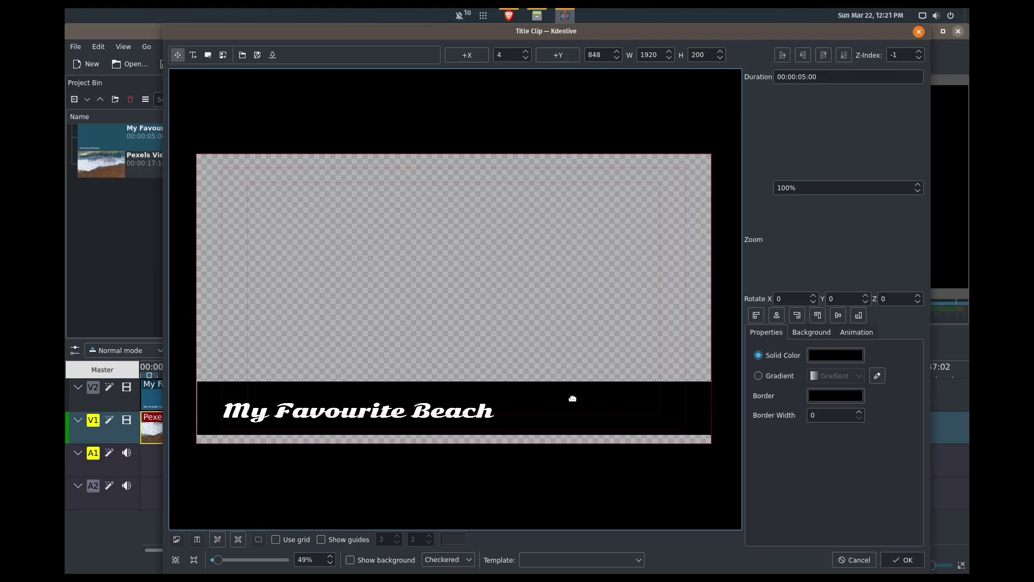
{"action": "left_click", "coordinate": [777, 316]}
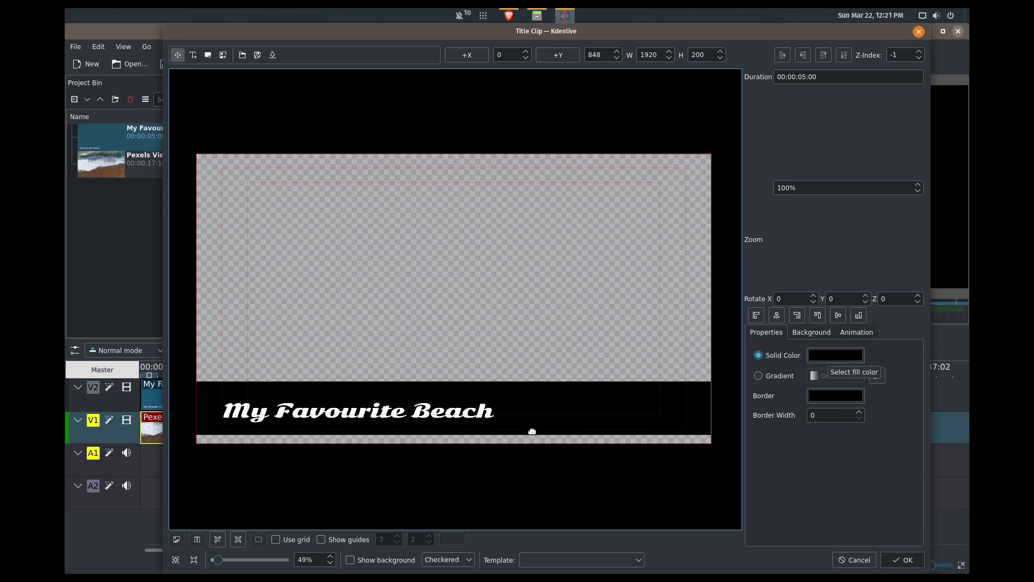
Apply the title changes, preview the title over the video, then reopen the title clip for editing
{"action": "left_click", "coordinate": [897, 561]}
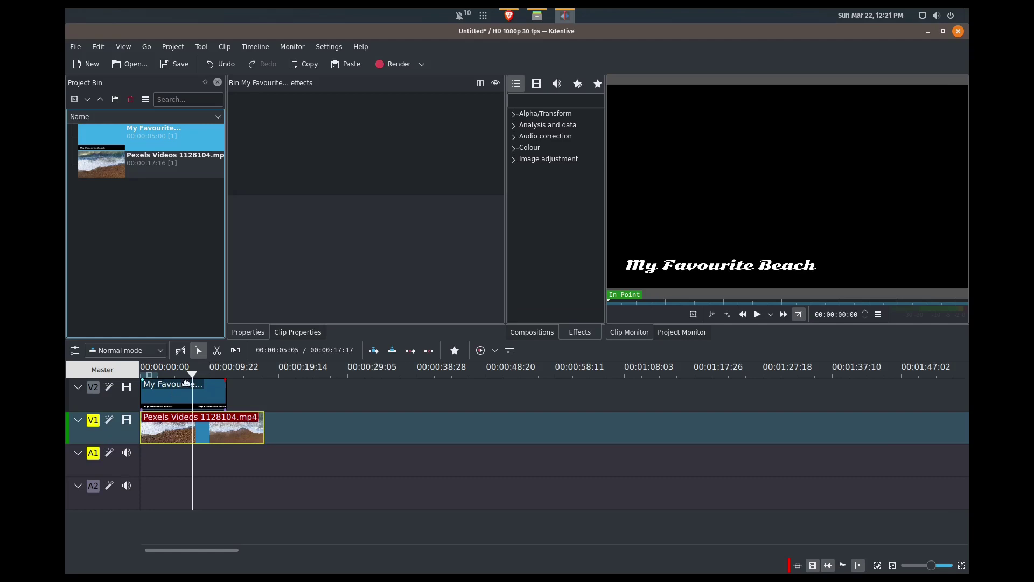
{"action": "left_click_drag", "start_coordinate": [193, 374], "coordinate": [177, 375]}
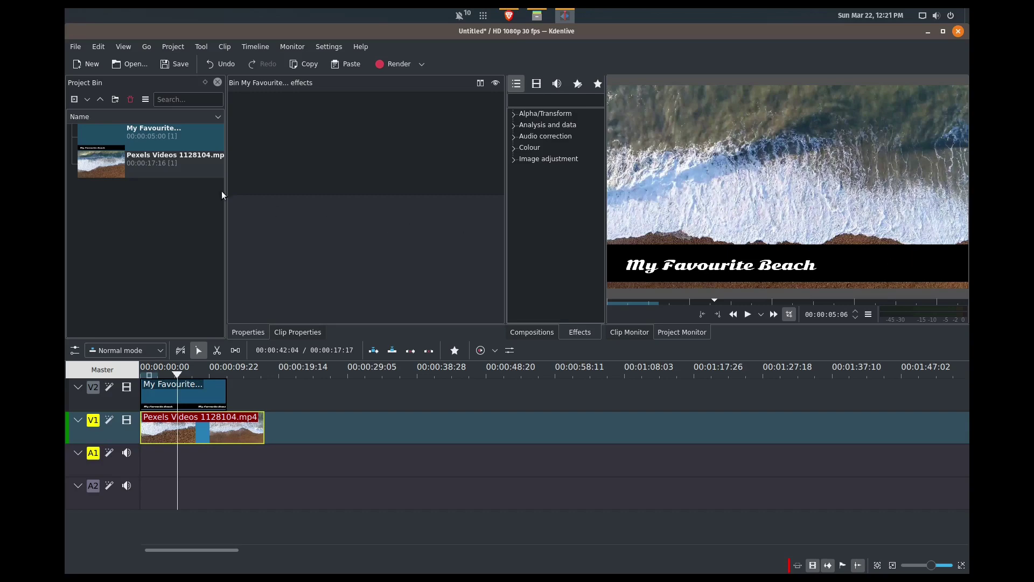
{"action": "right_click", "coordinate": [147, 145]}
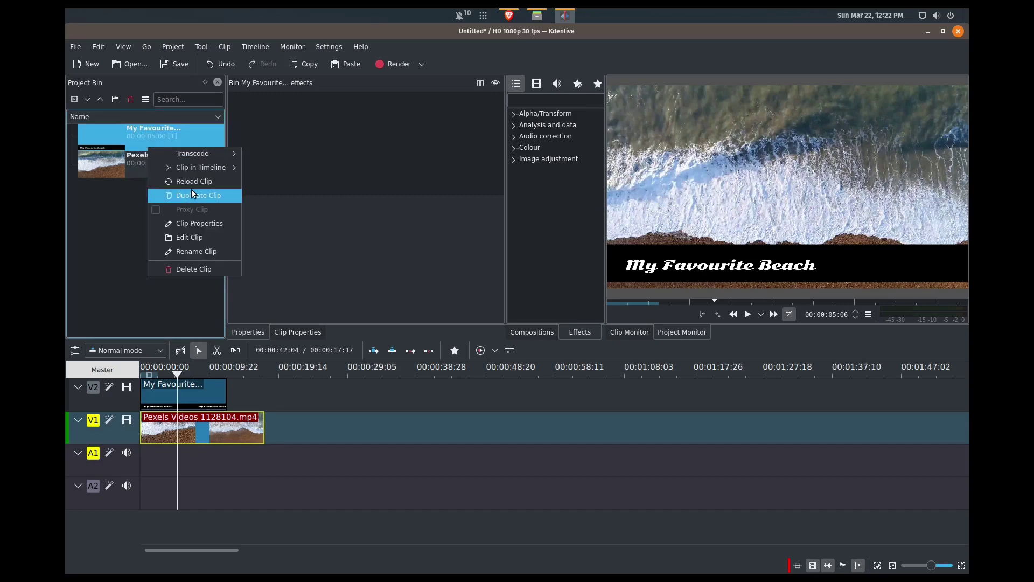
{"action": "left_click", "coordinate": [187, 238]}
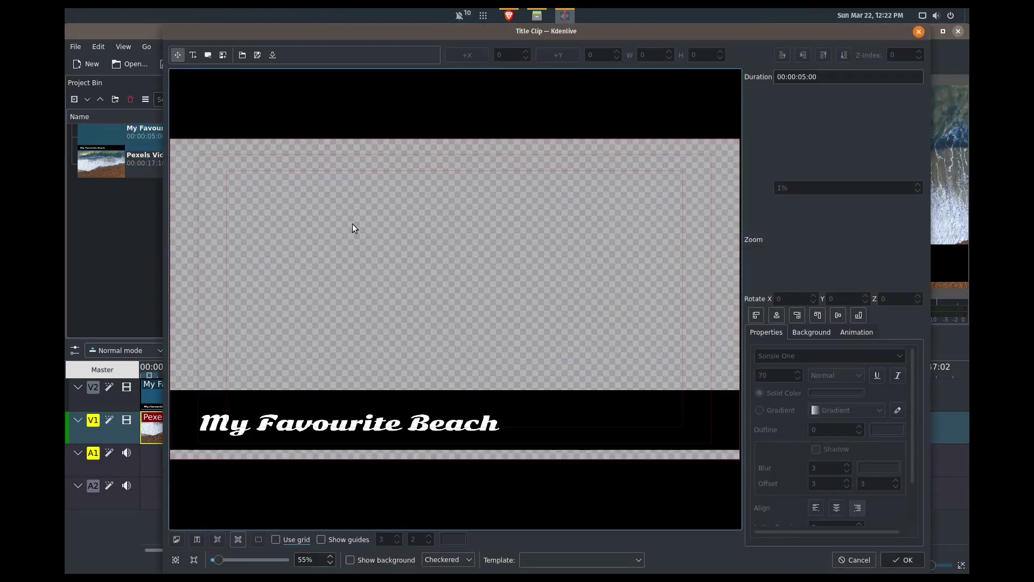
Give the background bar a black fill at about half transparency
{"action": "left_click", "coordinate": [704, 413]}
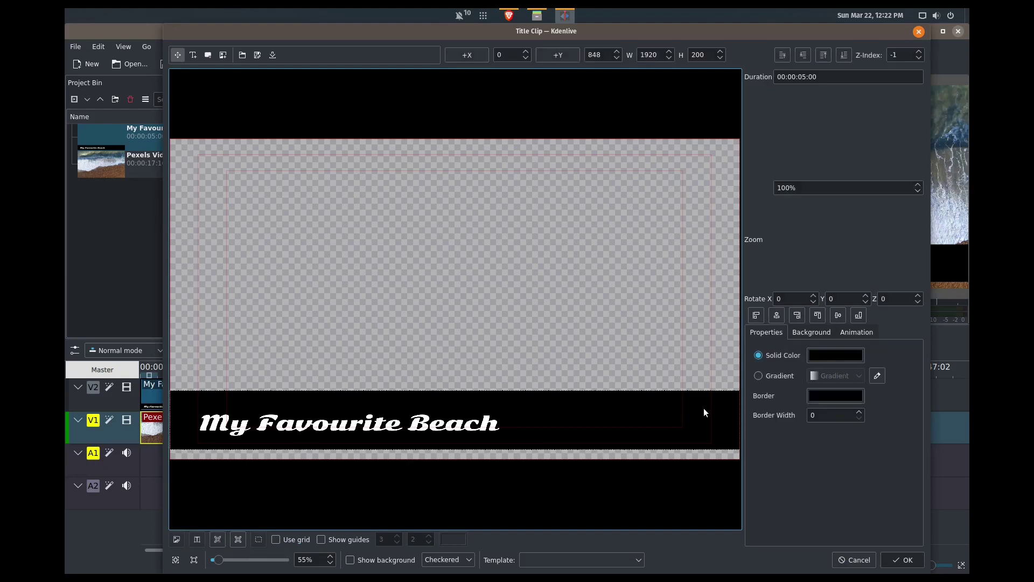
{"action": "left_click", "coordinate": [834, 356]}
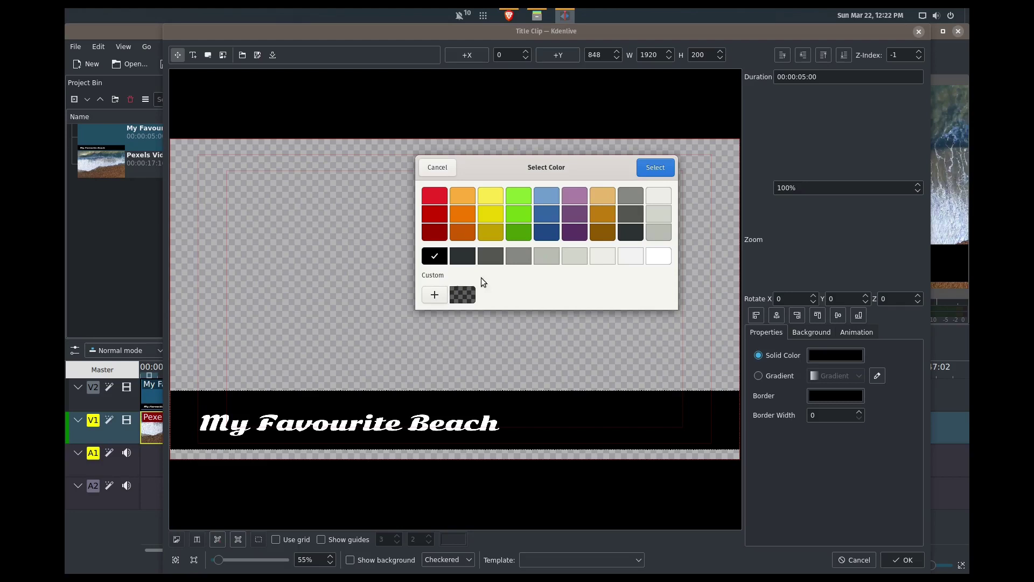
{"action": "left_click", "coordinate": [436, 295]}
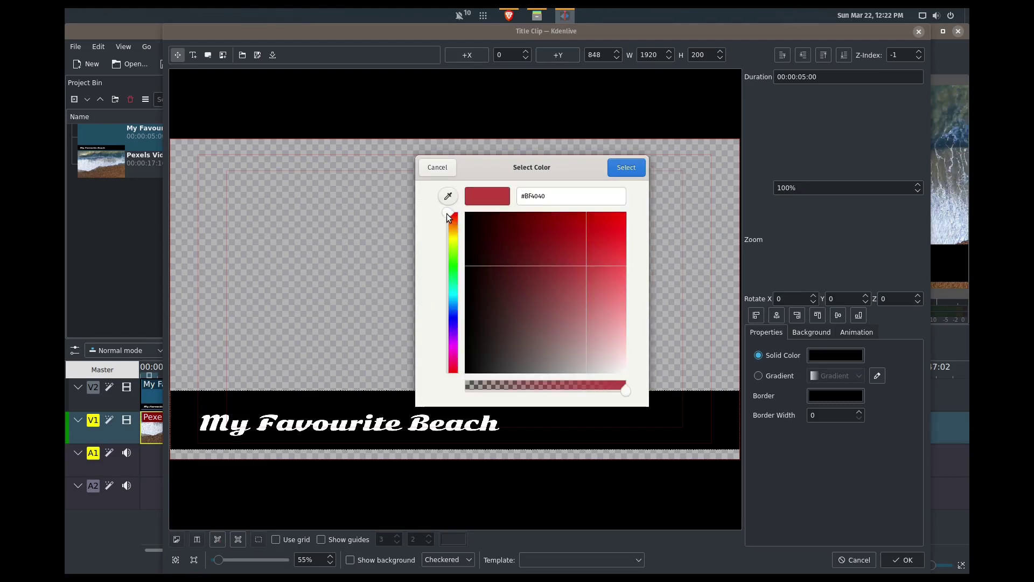
{"action": "left_click_drag", "start_coordinate": [468, 239], "coordinate": [463, 207]}
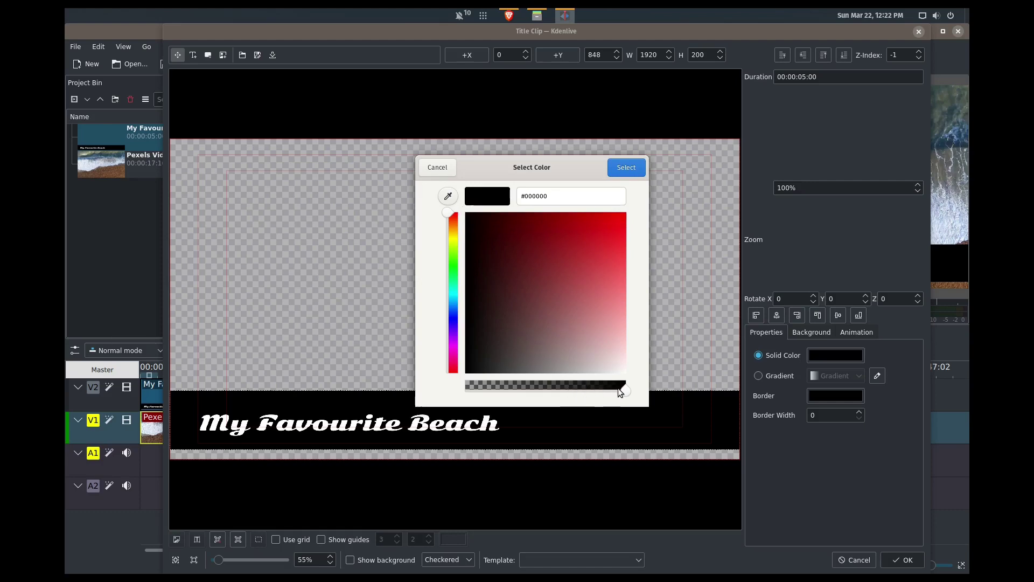
{"action": "left_click_drag", "start_coordinate": [613, 391], "coordinate": [540, 398]}
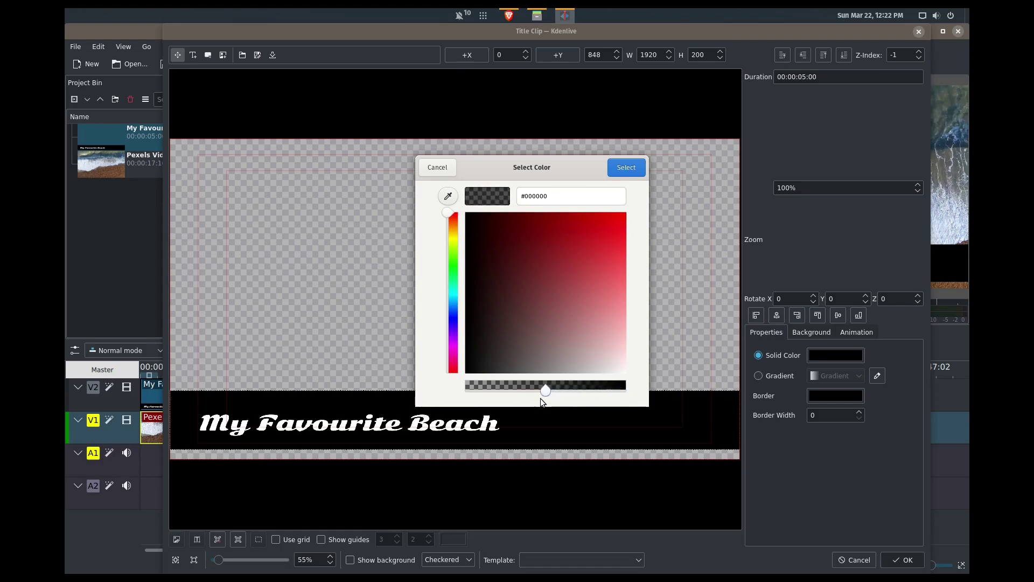
{"action": "left_click", "coordinate": [620, 168]}
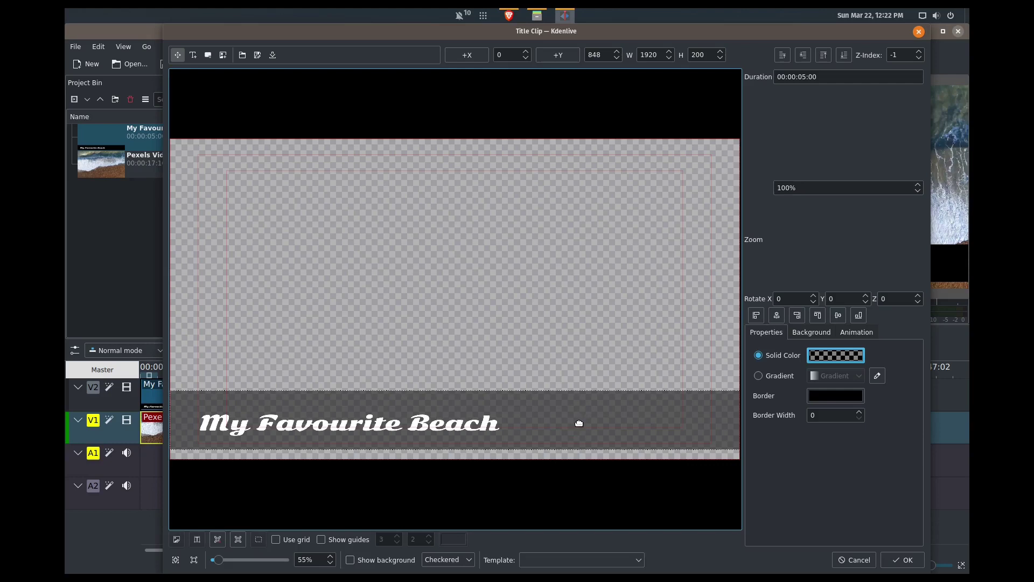
{"action": "left_click", "coordinate": [909, 564]}
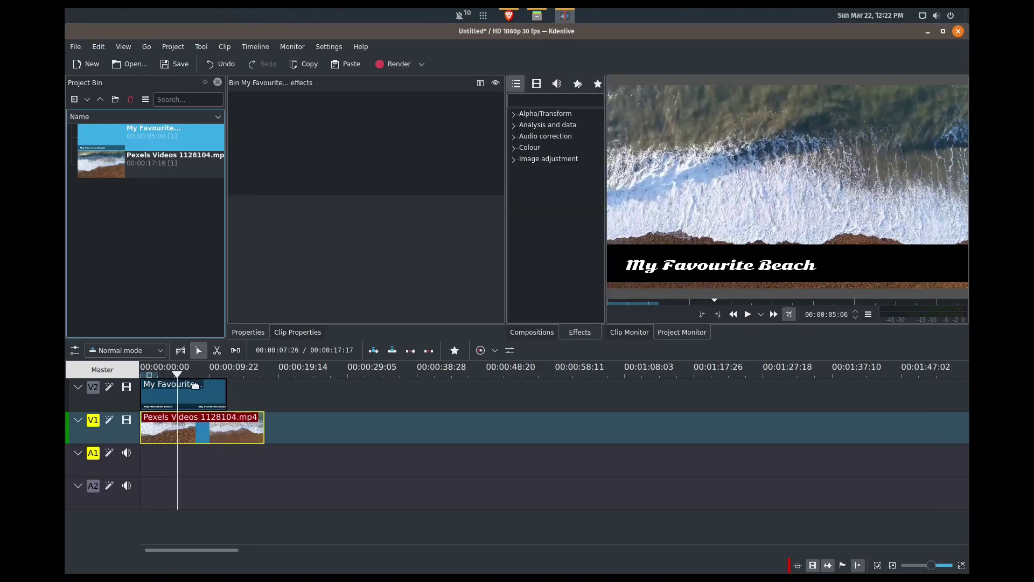
{"action": "left_click", "coordinate": [196, 374]}
{"action": "left_click", "coordinate": [176, 374]}
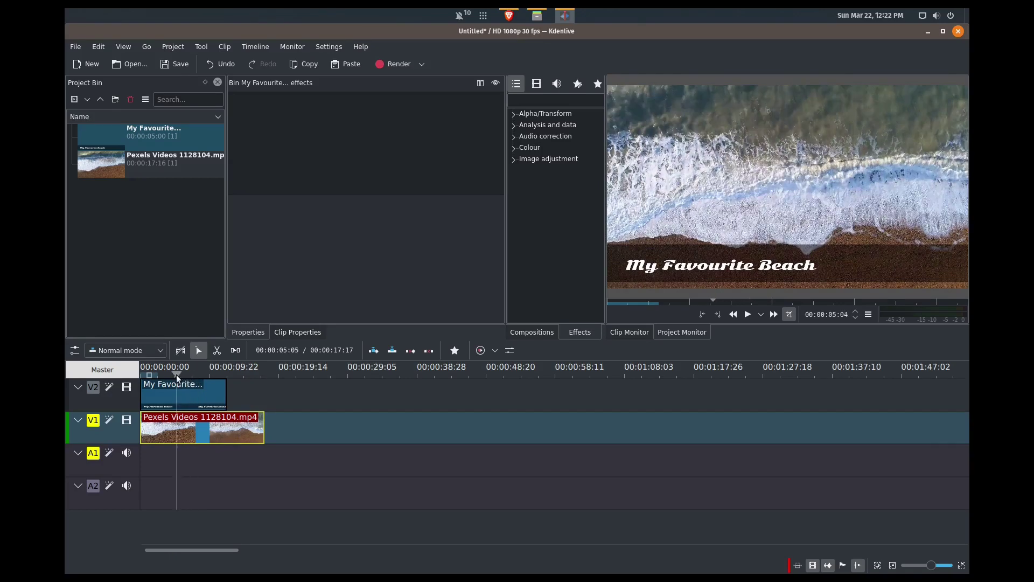
{"action": "left_click", "coordinate": [179, 374]}
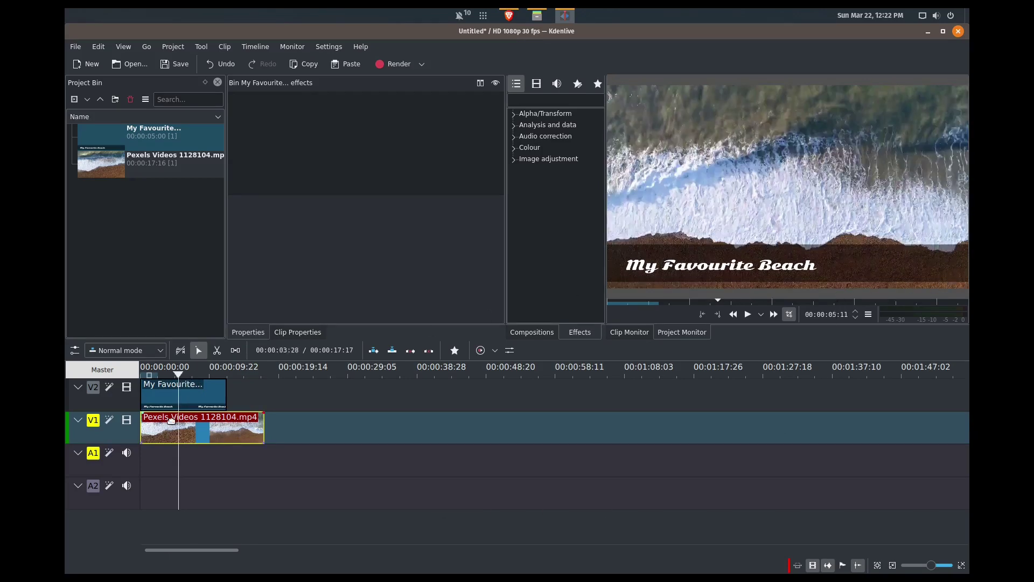
{"action": "left_click_drag", "start_coordinate": [175, 375], "coordinate": [141, 375]}
{"action": "key", "text": "space"}
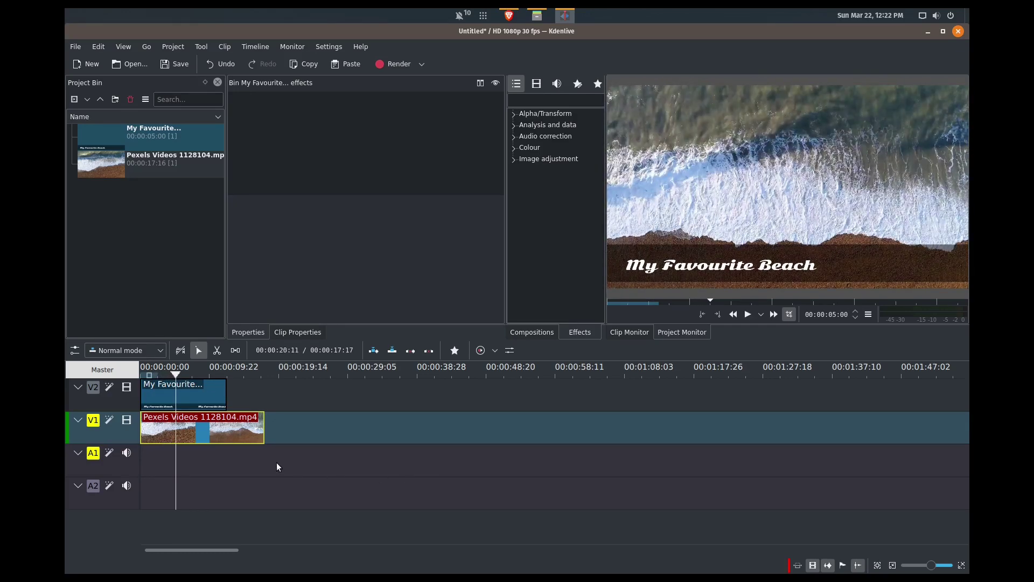
Add a short Wipe composition at the title's start and trim the title to begin around five seconds
{"action": "left_click", "coordinate": [217, 399]}
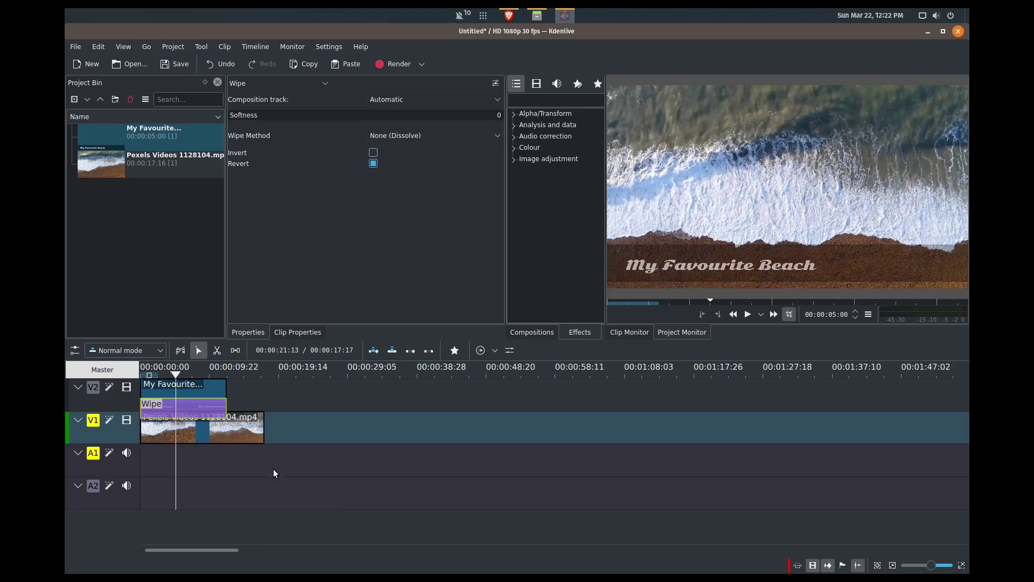
{"action": "left_click_drag", "start_coordinate": [141, 407], "coordinate": [216, 409]}
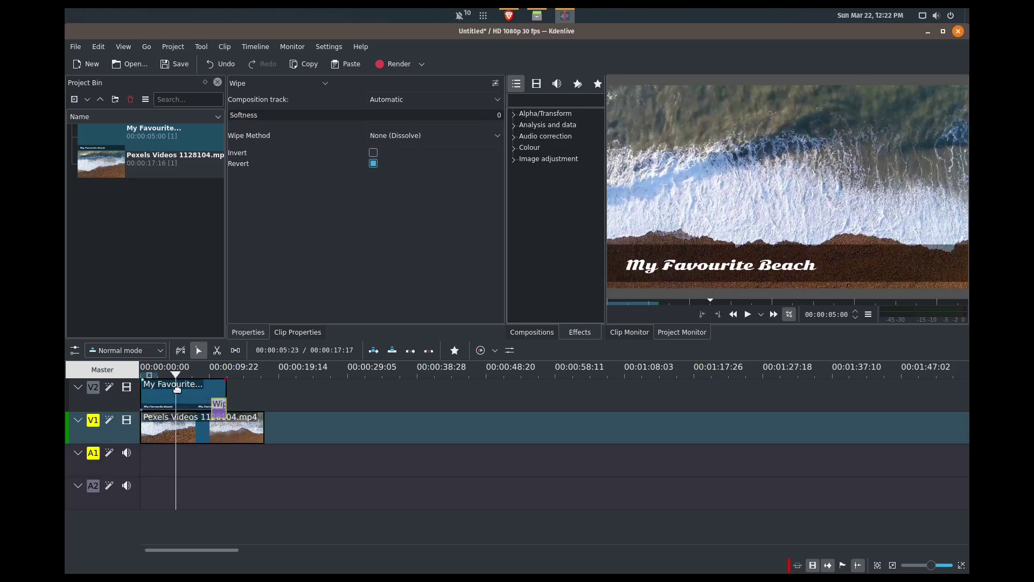
{"action": "left_click_drag", "start_coordinate": [143, 403], "coordinate": [182, 408]}
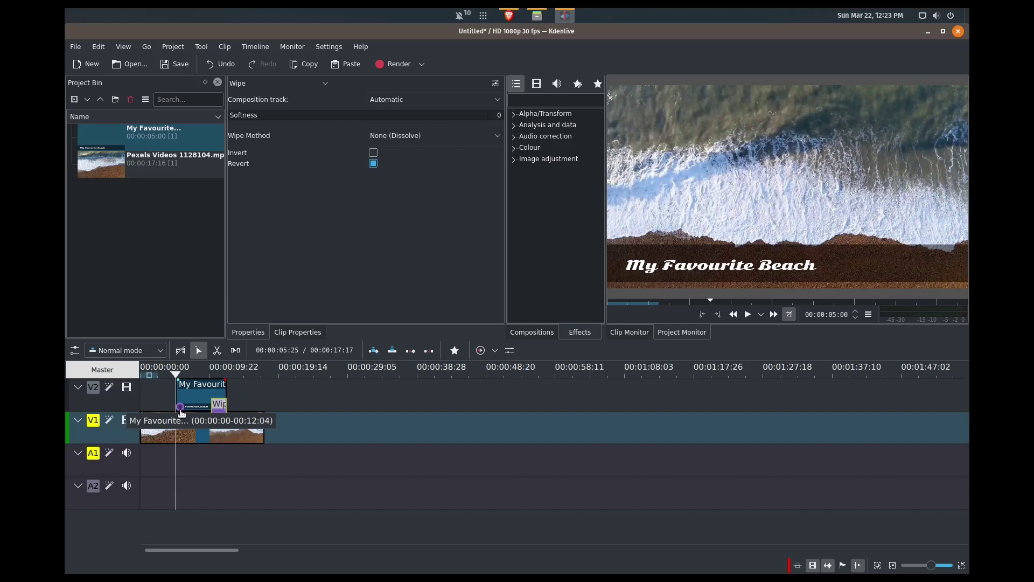
Try a shortened wipe at the title's end, preview both wipes, then delete the end wipe
{"action": "left_click", "coordinate": [181, 414]}
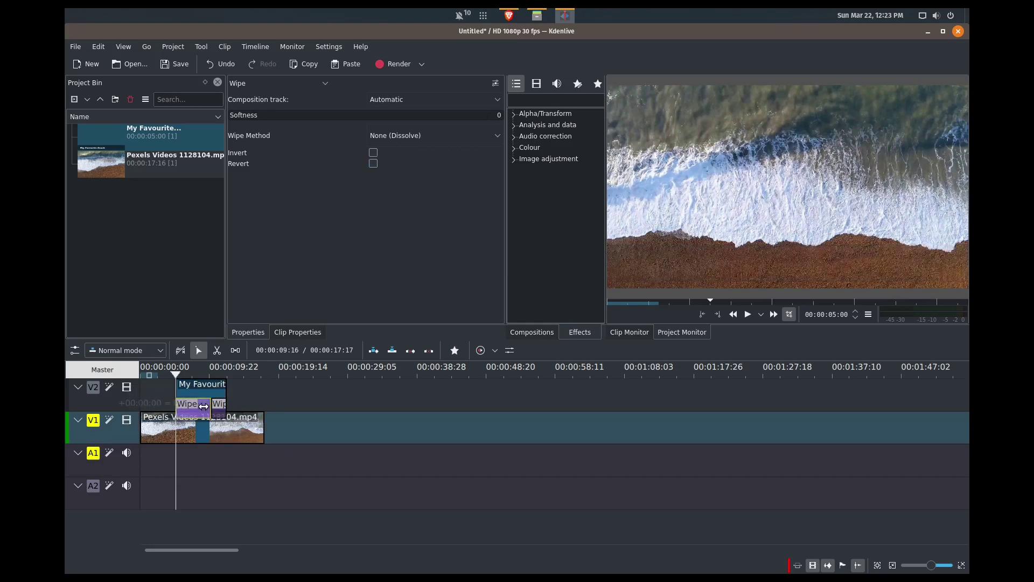
{"action": "left_click_drag", "start_coordinate": [203, 406], "coordinate": [160, 400]}
{"action": "left_click", "coordinate": [160, 398]}
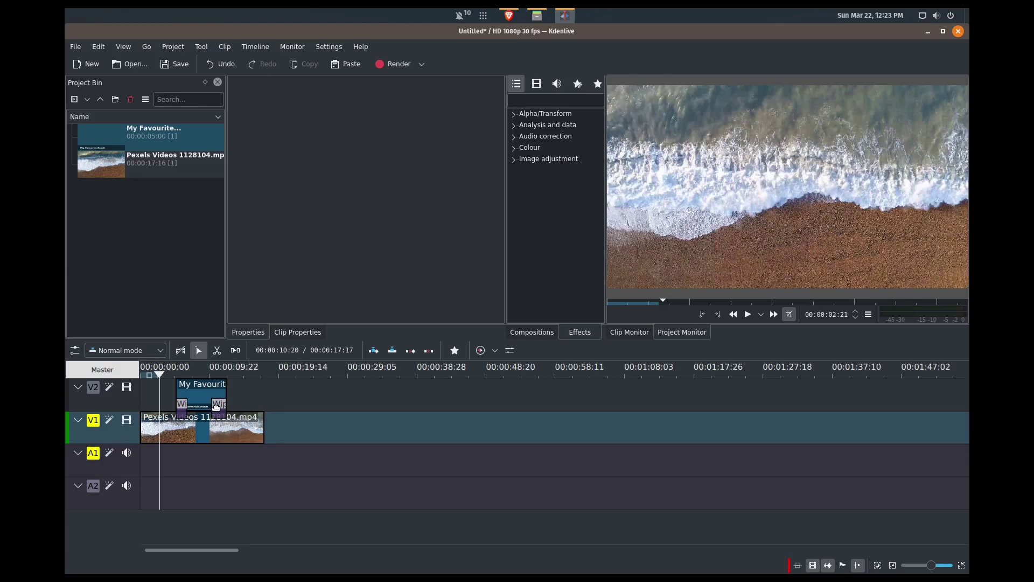
{"action": "left_click", "coordinate": [216, 405]}
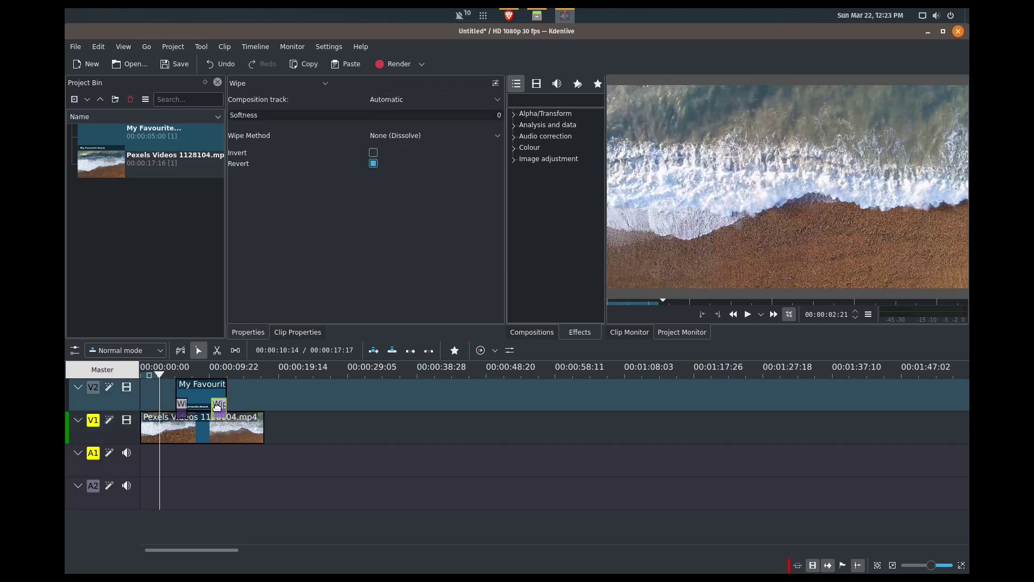
{"action": "left_click_drag", "start_coordinate": [217, 407], "coordinate": [217, 409]}
{"action": "key", "text": "space"}
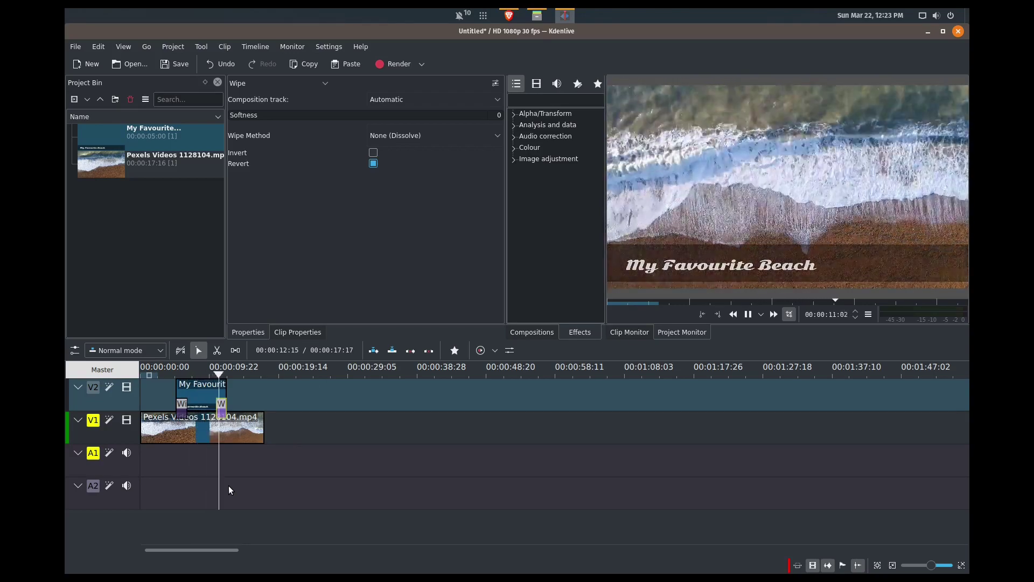
{"action": "key", "text": "space"}
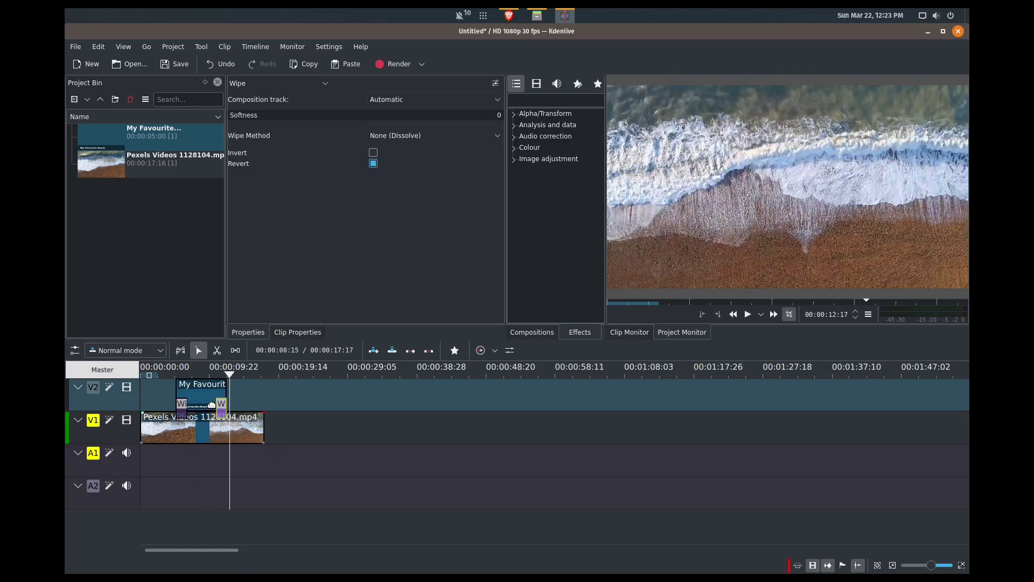
{"action": "key", "text": "Delete"}
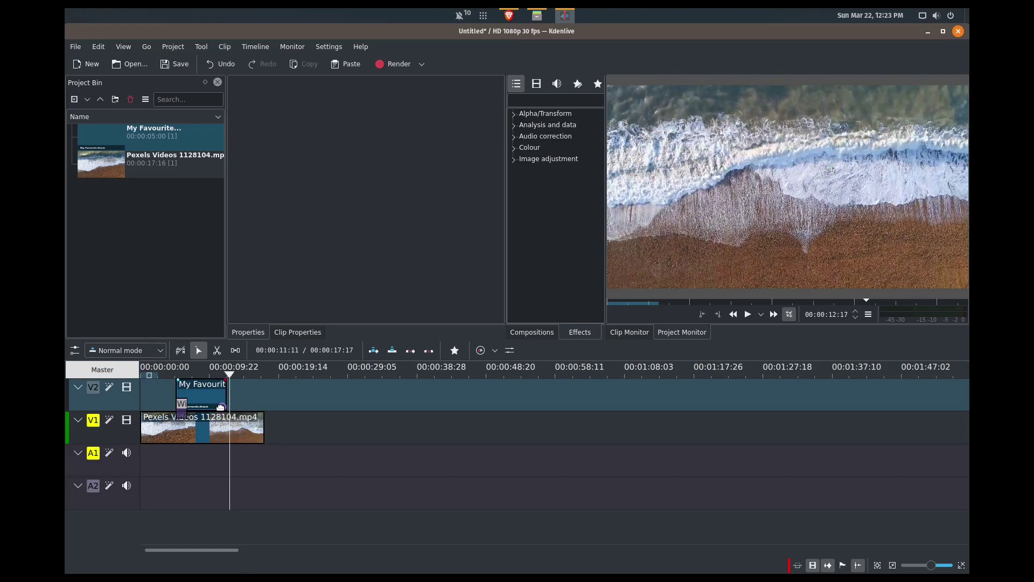
Set the opening wipe's method to curtain.pgm and preview it
{"action": "left_click", "coordinate": [182, 405]}
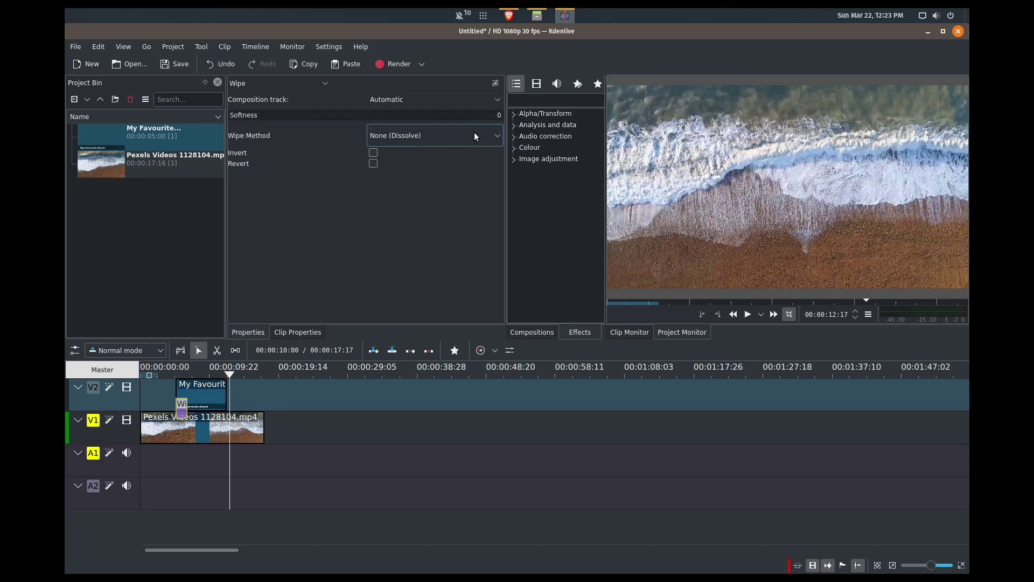
{"action": "left_click", "coordinate": [489, 137]}
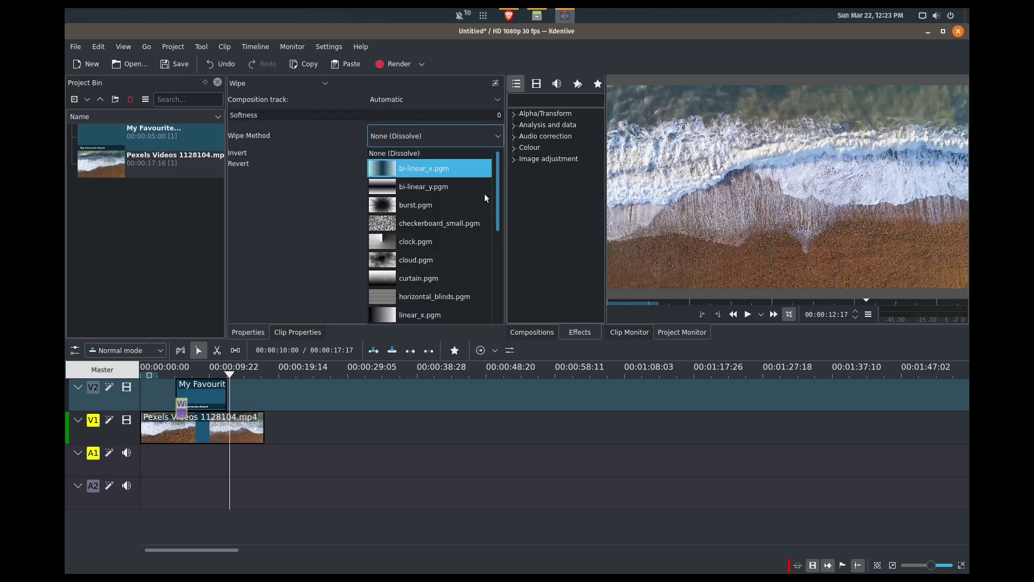
{"action": "scroll", "coordinate": [483, 216], "scroll_direction": "down", "scroll_amount": 1}
{"action": "scroll", "coordinate": [482, 219], "scroll_direction": "up", "scroll_amount": 2}
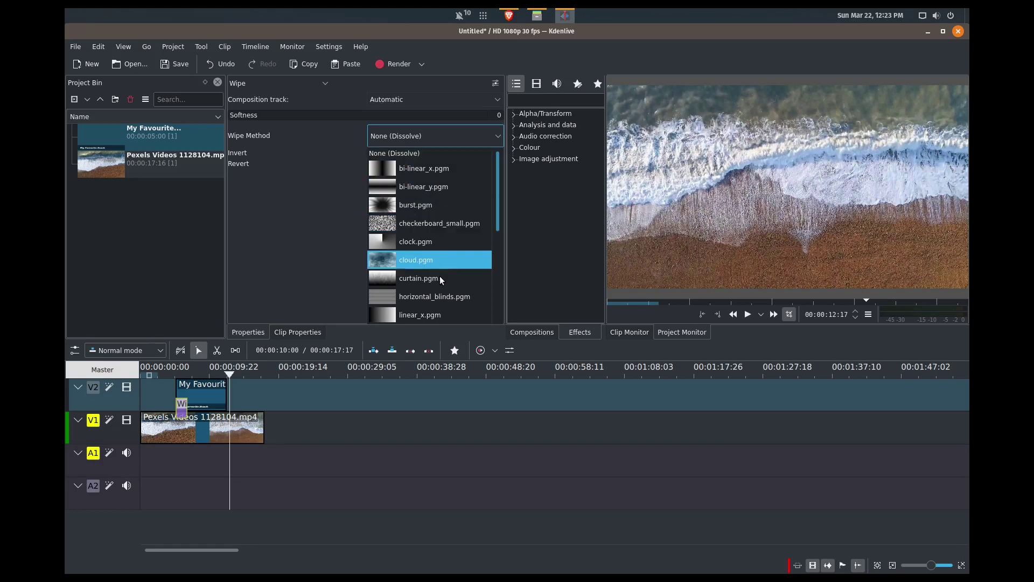
{"action": "left_click", "coordinate": [439, 276]}
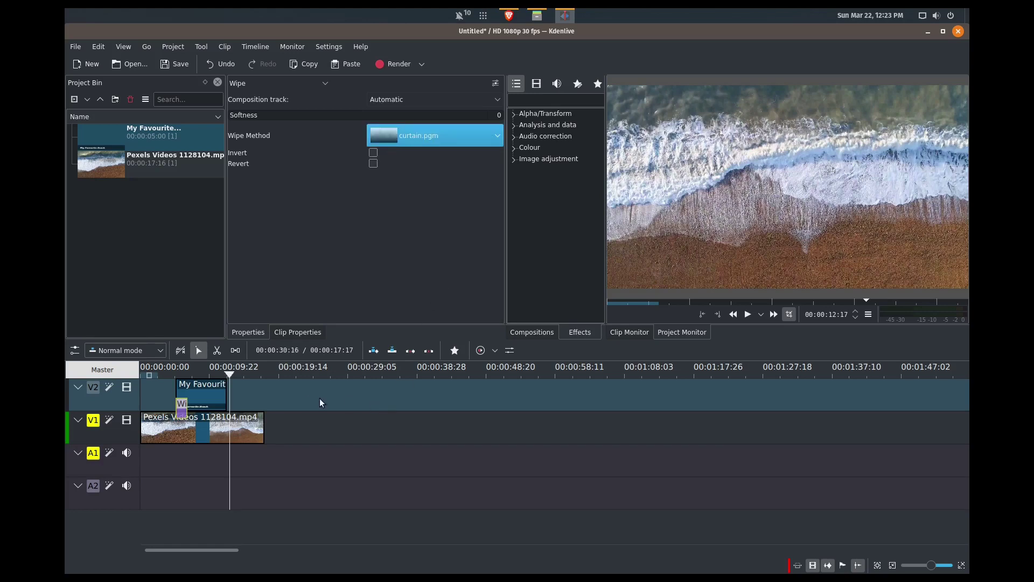
{"action": "left_click", "coordinate": [173, 394]}
{"action": "key", "text": "space"}
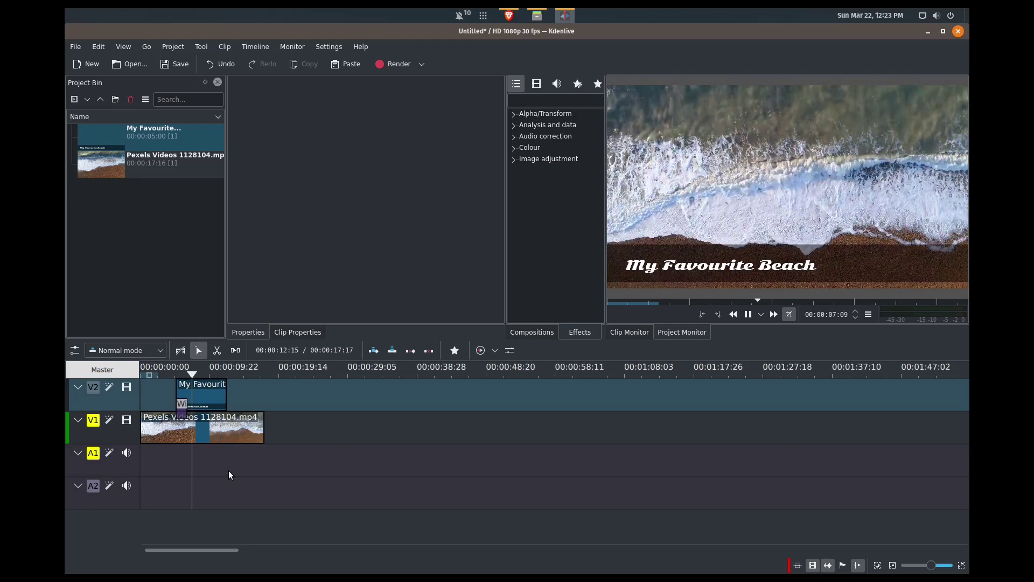
{"action": "key", "text": "space"}
Change the opening wipe's method to linear_x.pgm and preview it
{"action": "left_click", "coordinate": [181, 412]}
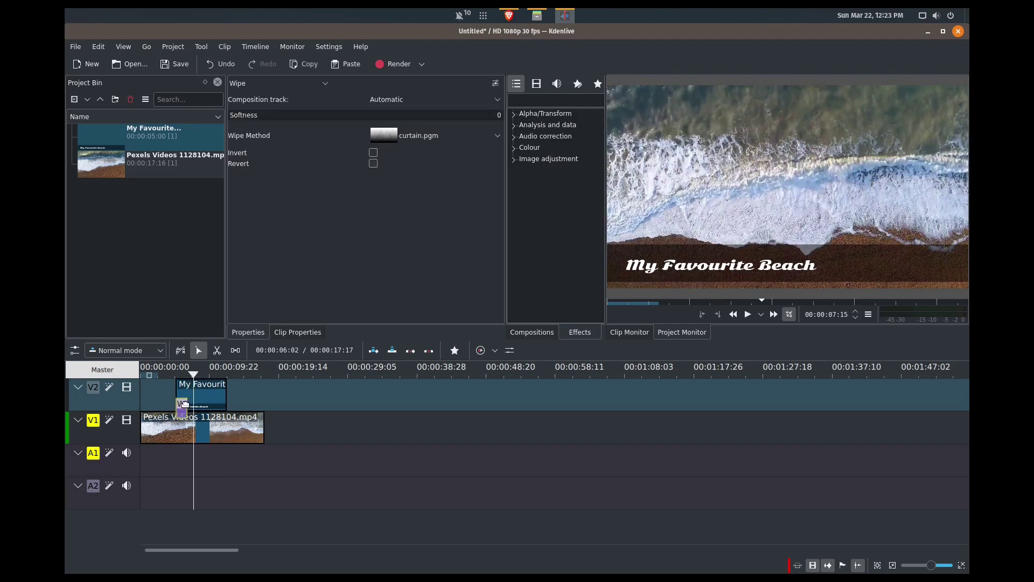
{"action": "left_click", "coordinate": [490, 141]}
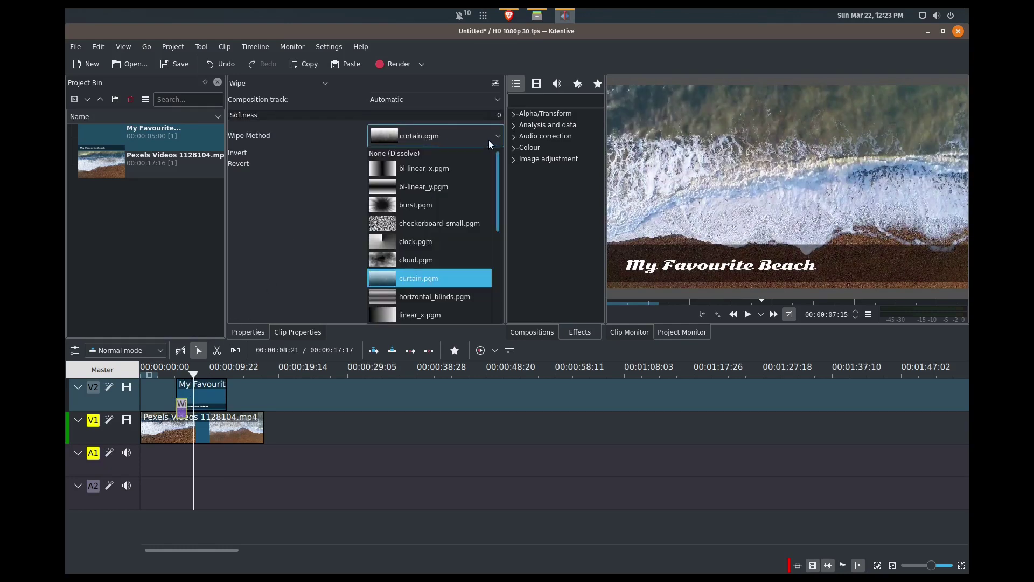
{"action": "scroll", "coordinate": [482, 253], "scroll_direction": "down", "scroll_amount": 1}
{"action": "scroll", "coordinate": [483, 253], "scroll_direction": "down", "scroll_amount": 1}
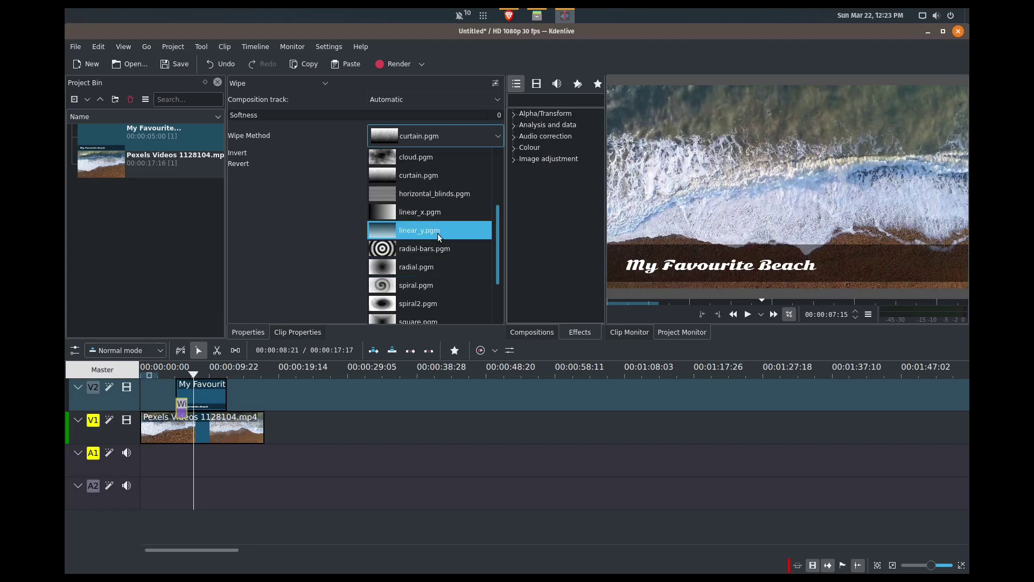
{"action": "left_click", "coordinate": [436, 229]}
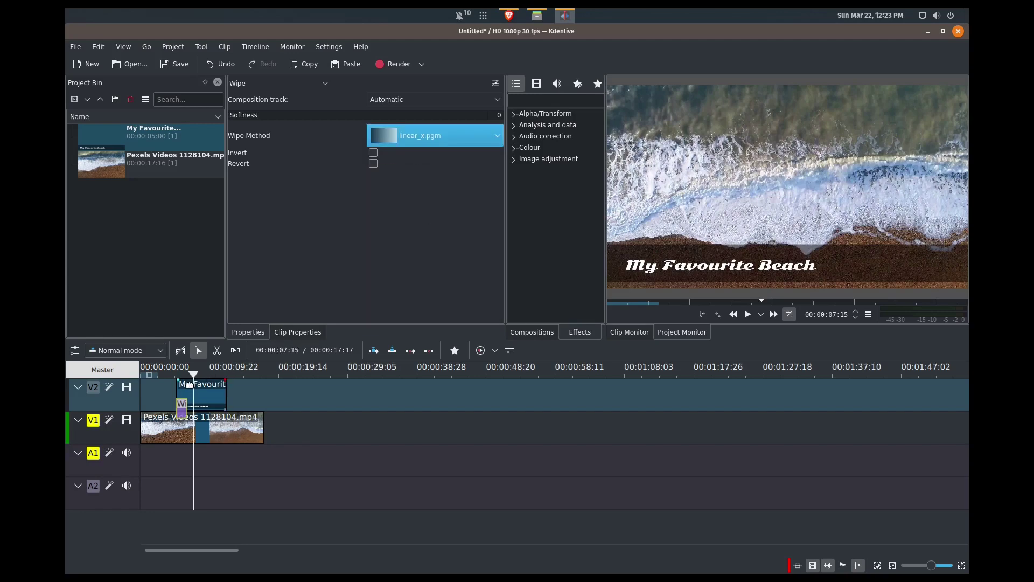
{"action": "left_click", "coordinate": [167, 401]}
{"action": "key", "text": "space"}
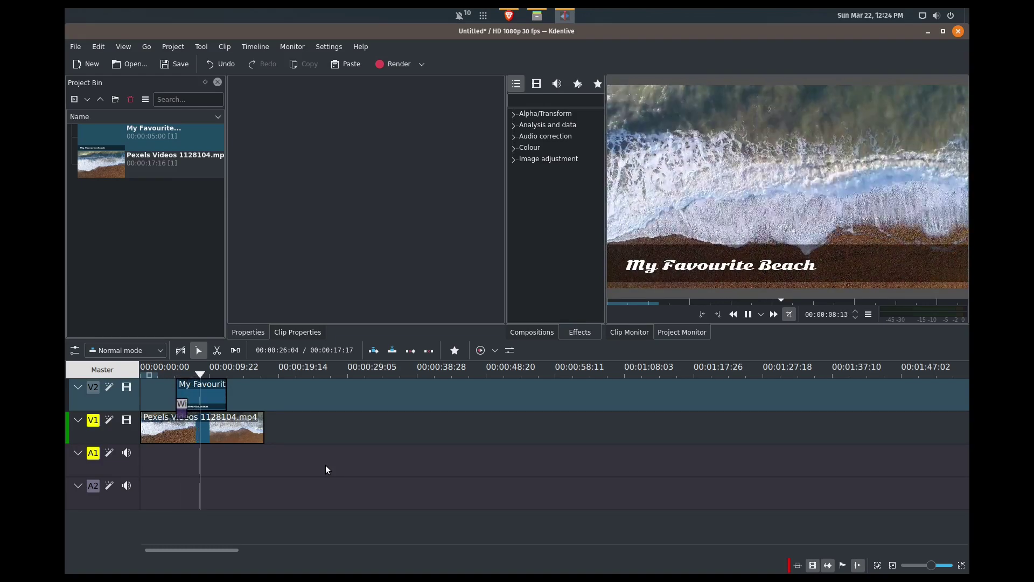
{"action": "key", "text": "space"}
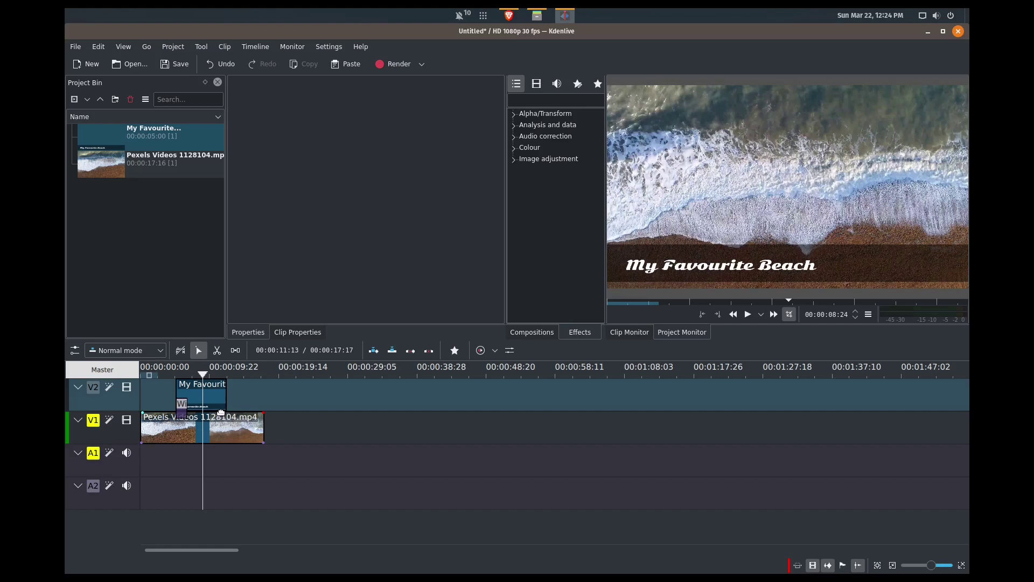
Add a short closing wipe with the bi-linear_x.pgm pattern reversed, and preview it
{"action": "left_click", "coordinate": [222, 408]}
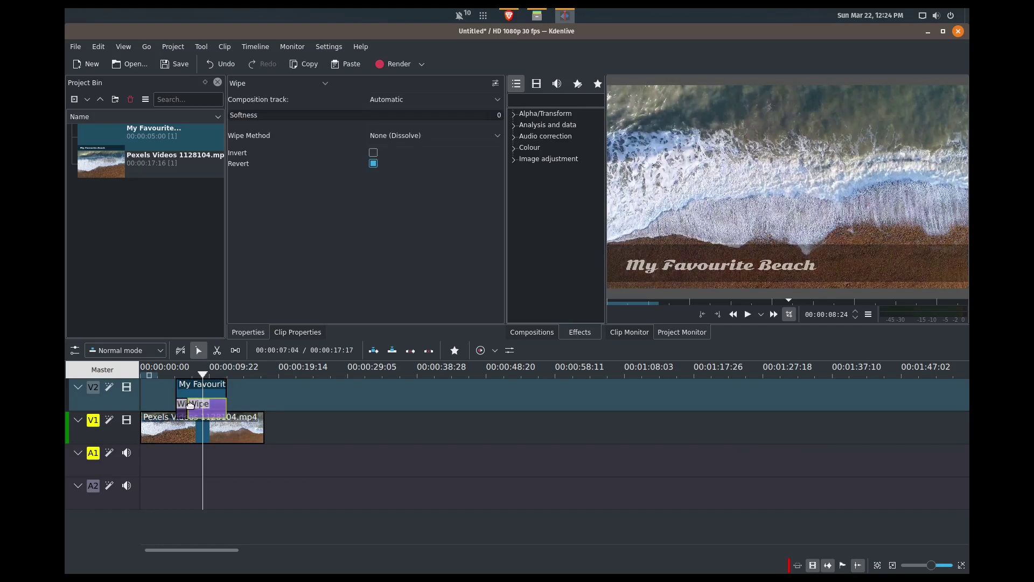
{"action": "left_click_drag", "start_coordinate": [184, 405], "coordinate": [217, 415]}
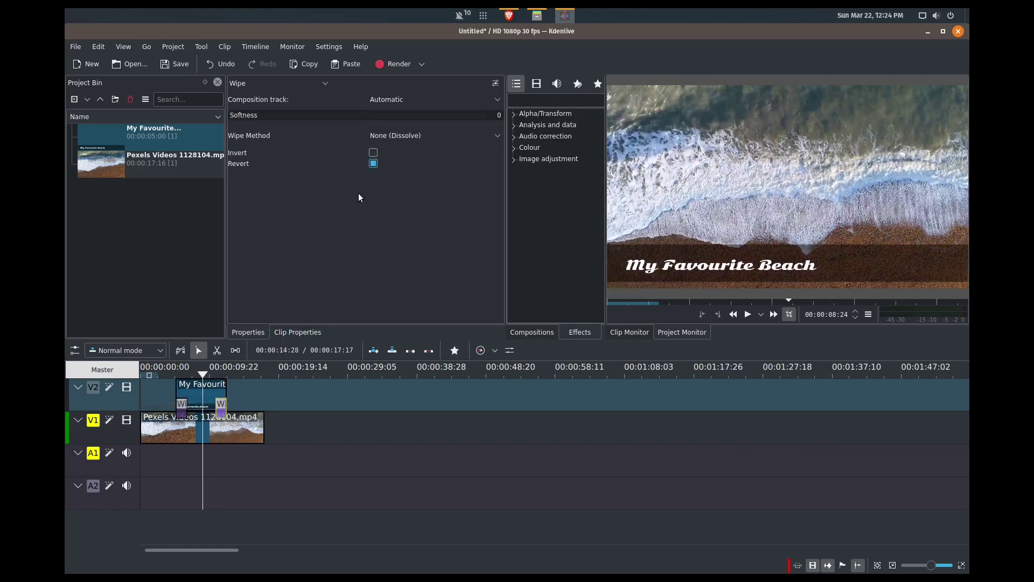
{"action": "left_click", "coordinate": [432, 137]}
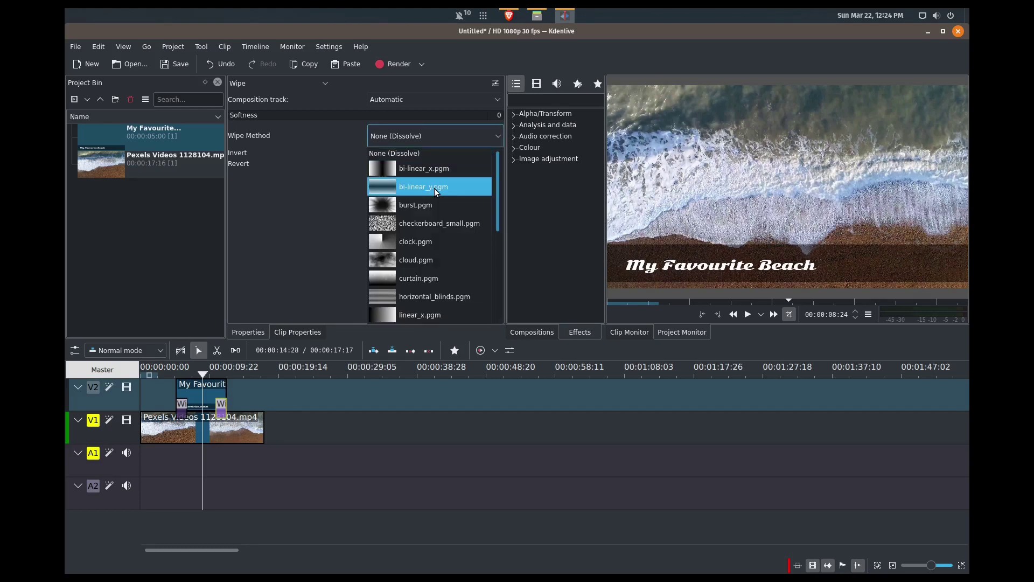
{"action": "left_click", "coordinate": [438, 169]}
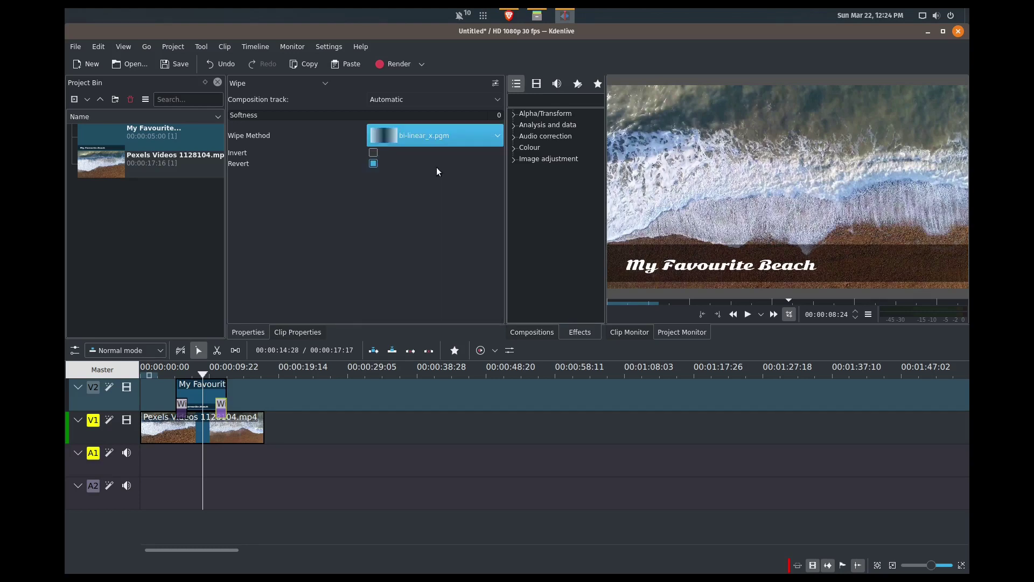
{"action": "left_click", "coordinate": [373, 153]}
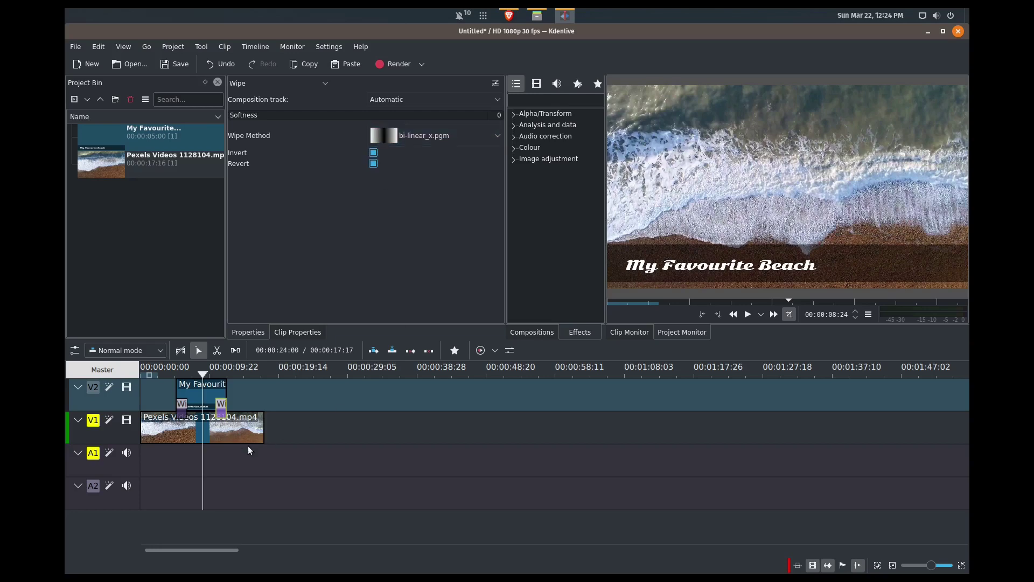
{"action": "key", "text": "space"}
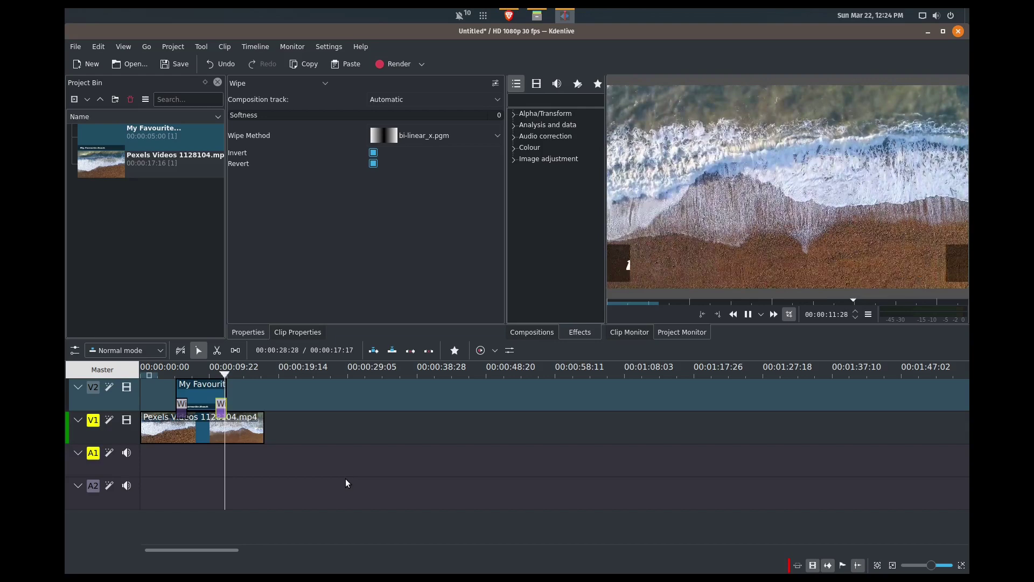
{"action": "key", "text": "space"}
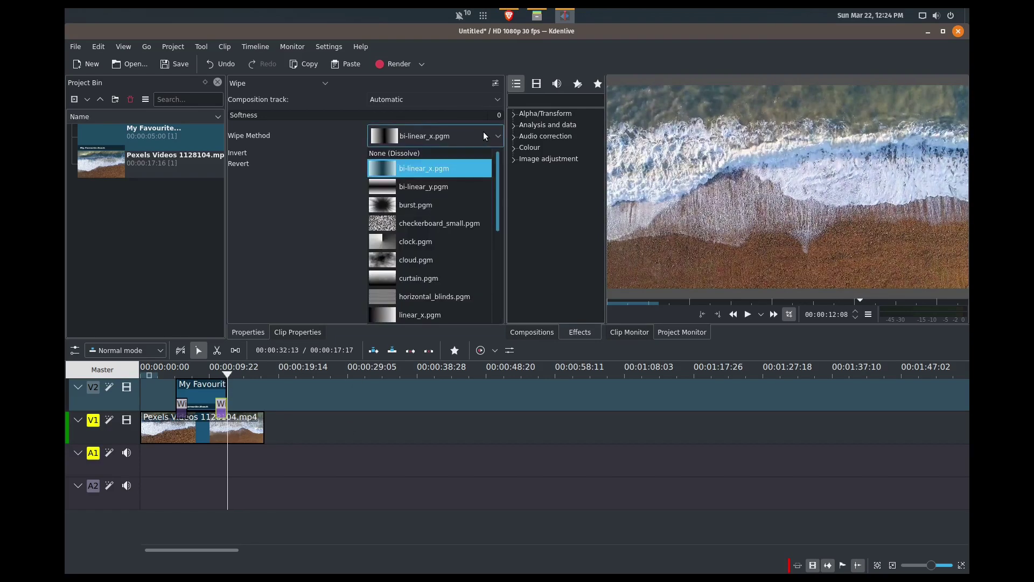
Switch the closing wipe's pattern to linear_x.pgm and preview it from about four seconds
{"action": "left_click", "coordinate": [483, 135]}
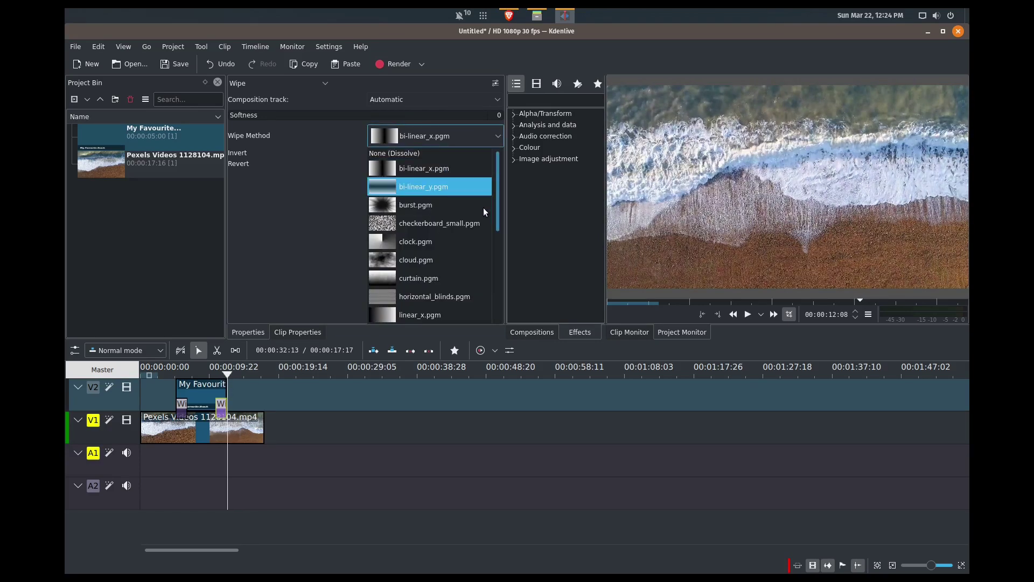
{"action": "scroll", "coordinate": [483, 208], "scroll_direction": "down", "scroll_amount": 1}
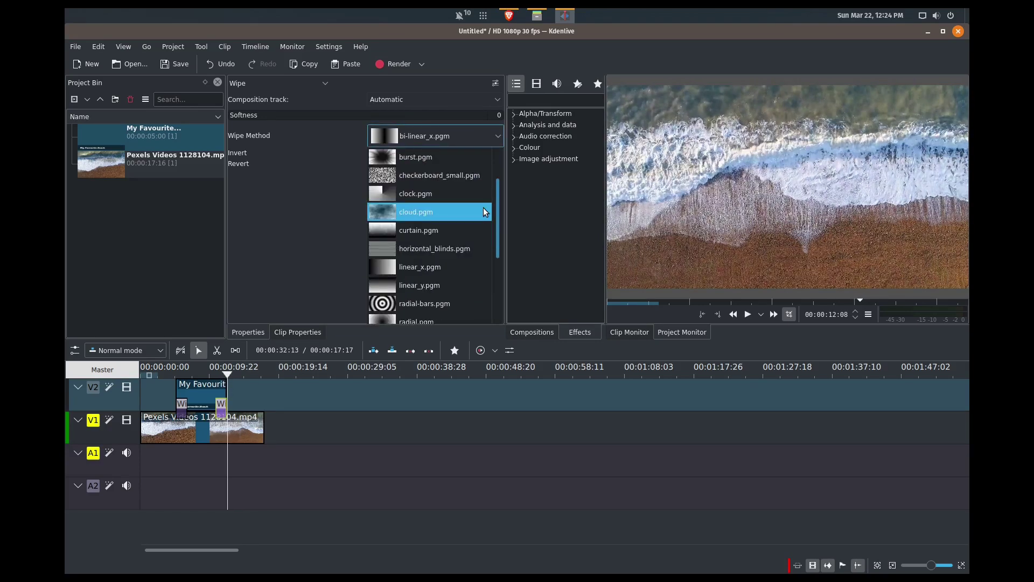
{"action": "left_click", "coordinate": [464, 271]}
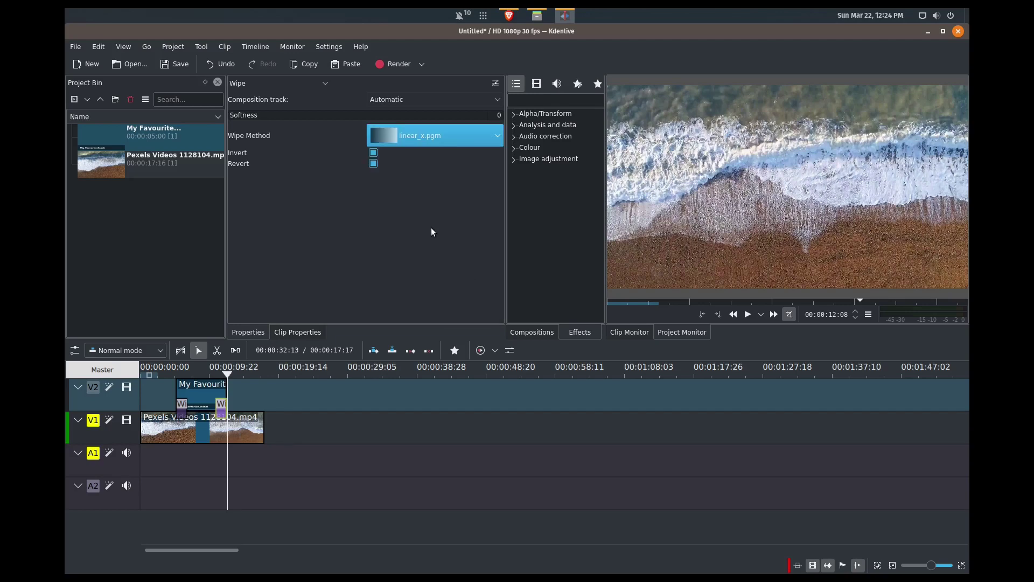
{"action": "left_click", "coordinate": [205, 394]}
{"action": "key", "text": "space"}
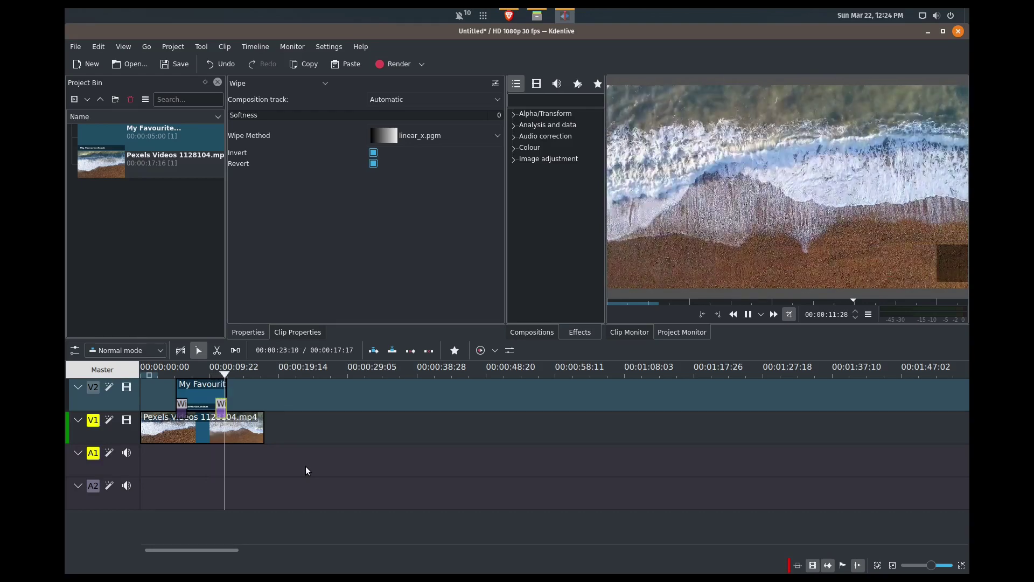
{"action": "left_click", "coordinate": [166, 393]}
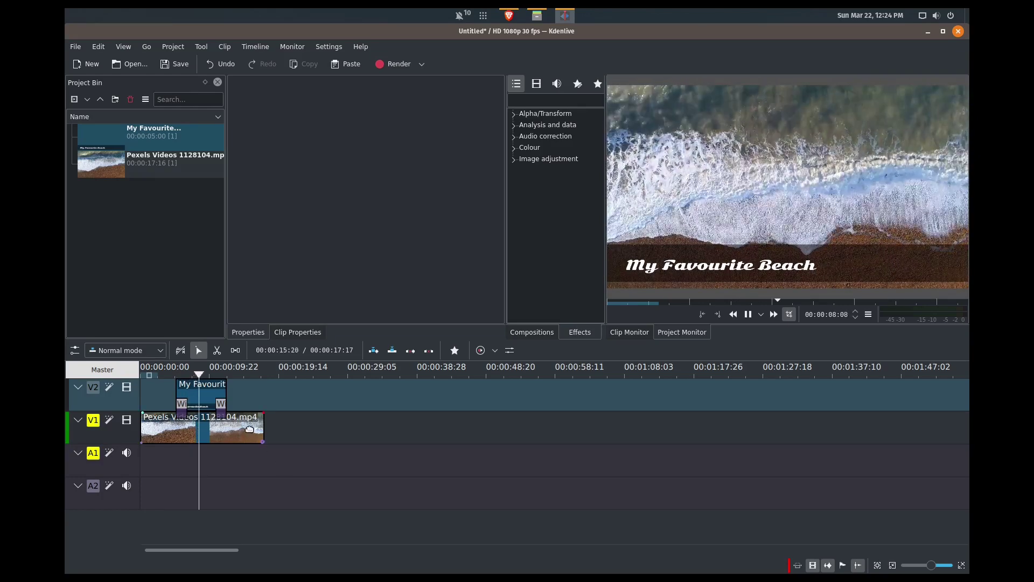
{"action": "key", "text": "space"}
Turn off Invert on the closing wipe and preview the result
{"action": "left_click", "coordinate": [221, 409]}
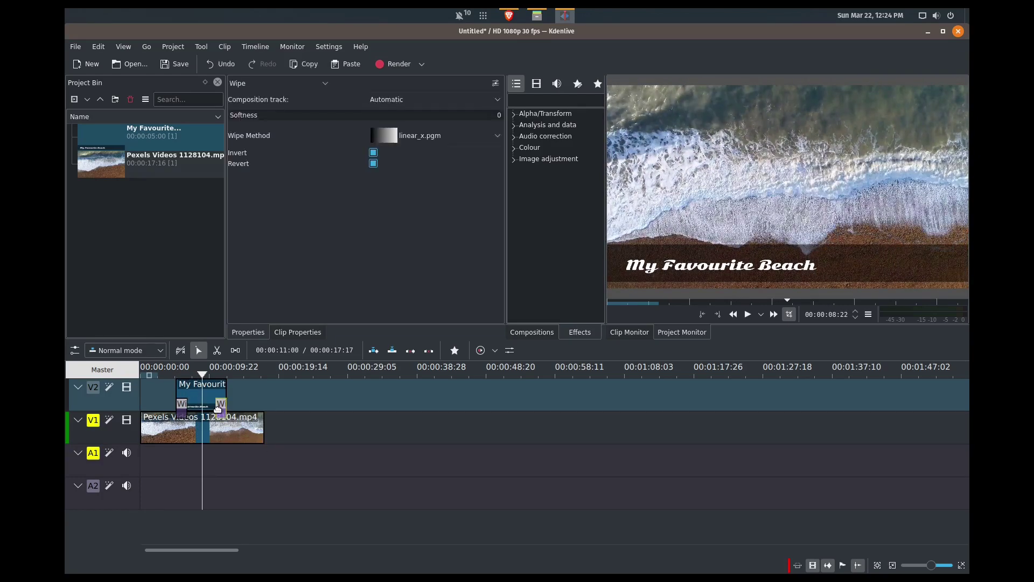
{"action": "left_click", "coordinate": [374, 153]}
{"action": "key", "text": "space"}
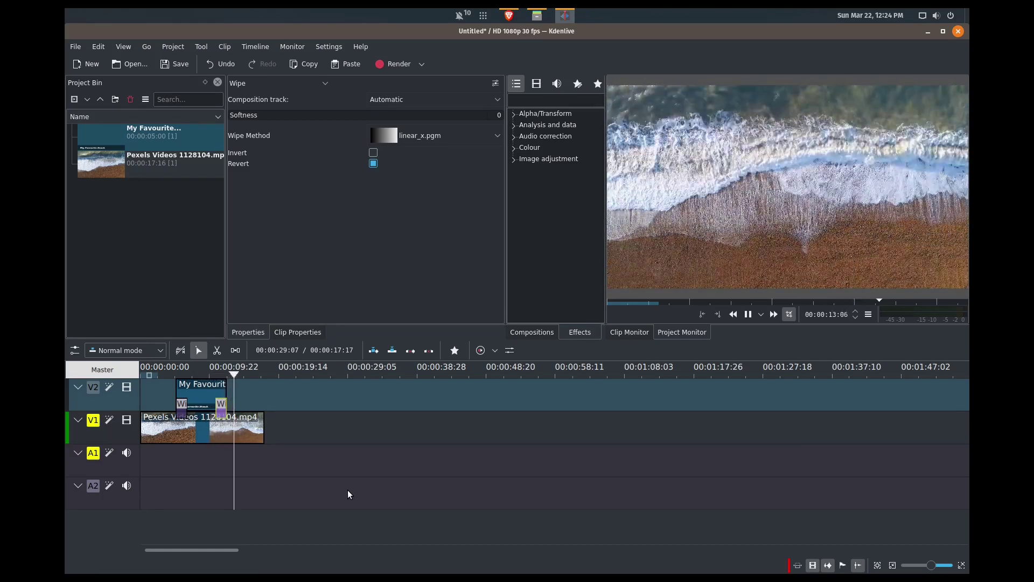
{"action": "key", "text": "space"}
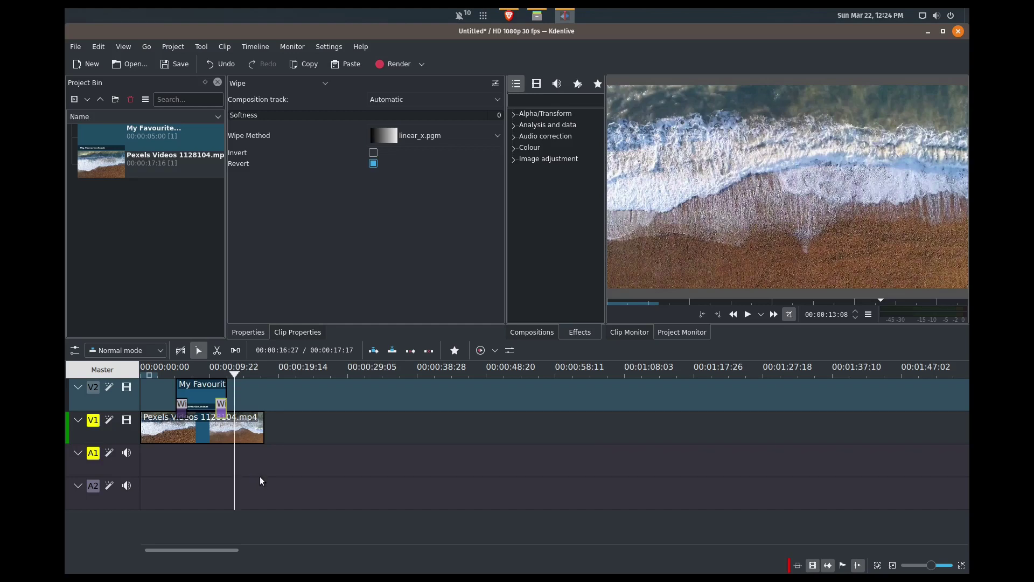
Rename the title clip in the Project Bin to 'My Favourite Beach'
{"action": "left_click", "coordinate": [211, 389]}
{"action": "right_click", "coordinate": [133, 144]}
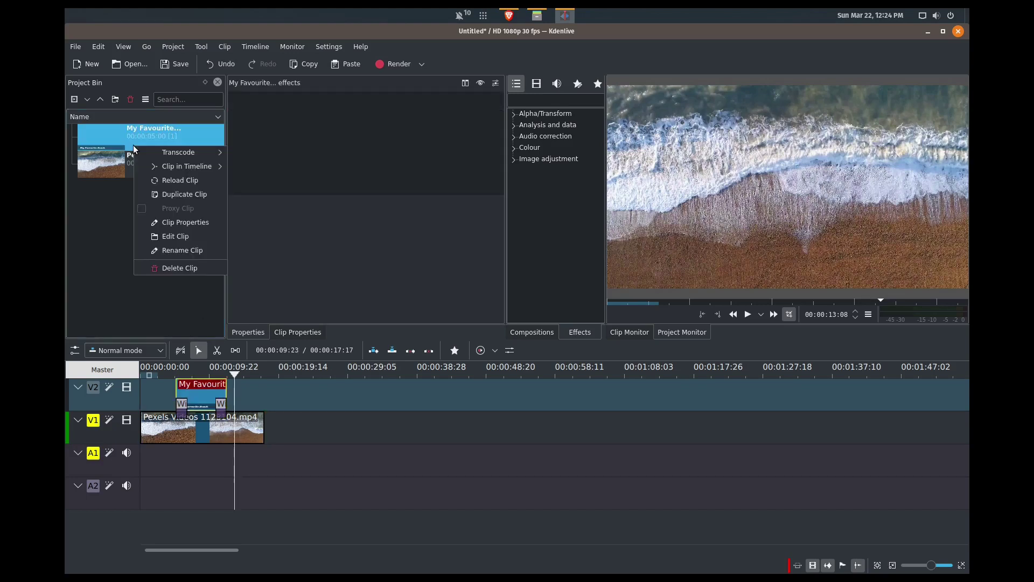
{"action": "left_click", "coordinate": [189, 250]}
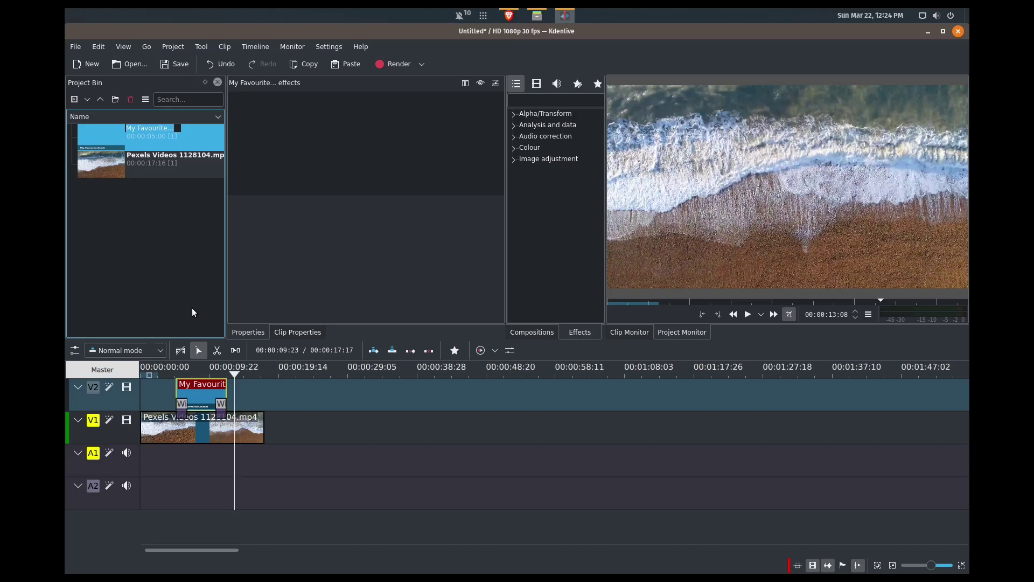
{"action": "type", "text": "Tex"}
{"action": "type", "text": "Beach"}
{"action": "key", "text": "Return"}
{"action": "right_click", "coordinate": [189, 138]}
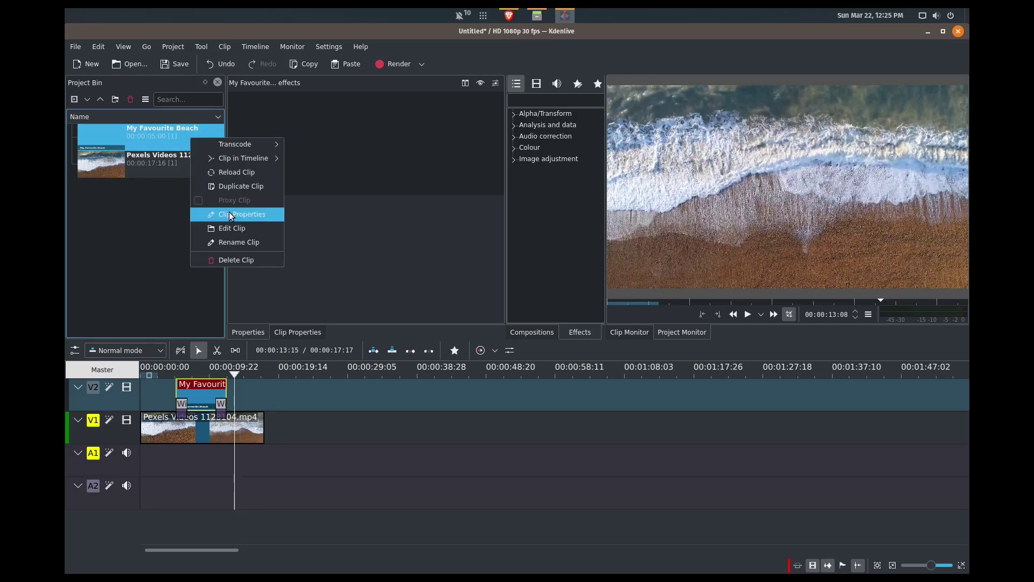
Reopen the 'My Favourite Beach' title, left-align its text, and leave it without a drop shadow
{"action": "left_click", "coordinate": [232, 227]}
{"action": "scroll", "coordinate": [881, 457], "scroll_direction": "down", "scroll_amount": 2}
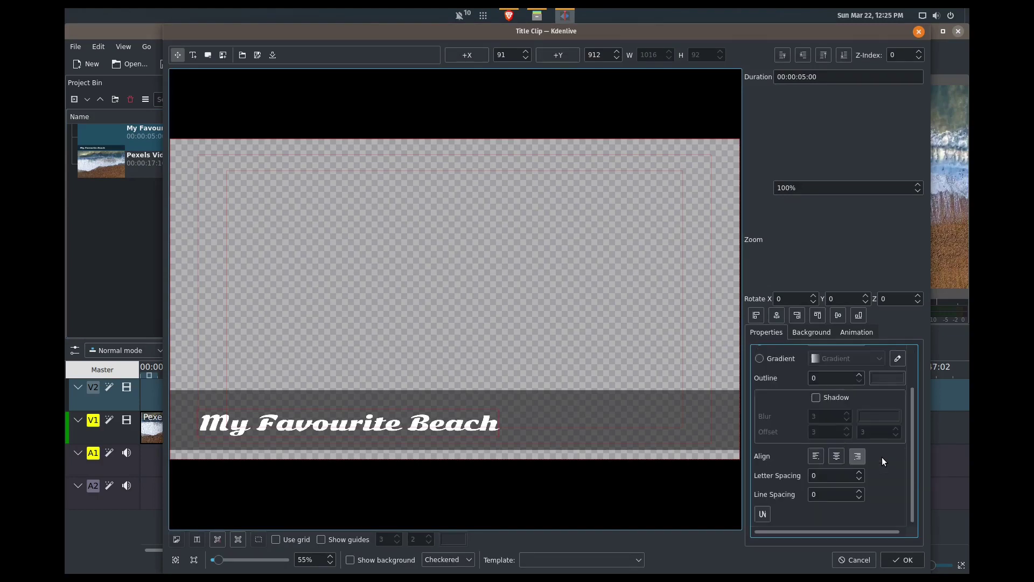
{"action": "left_click", "coordinate": [836, 457]}
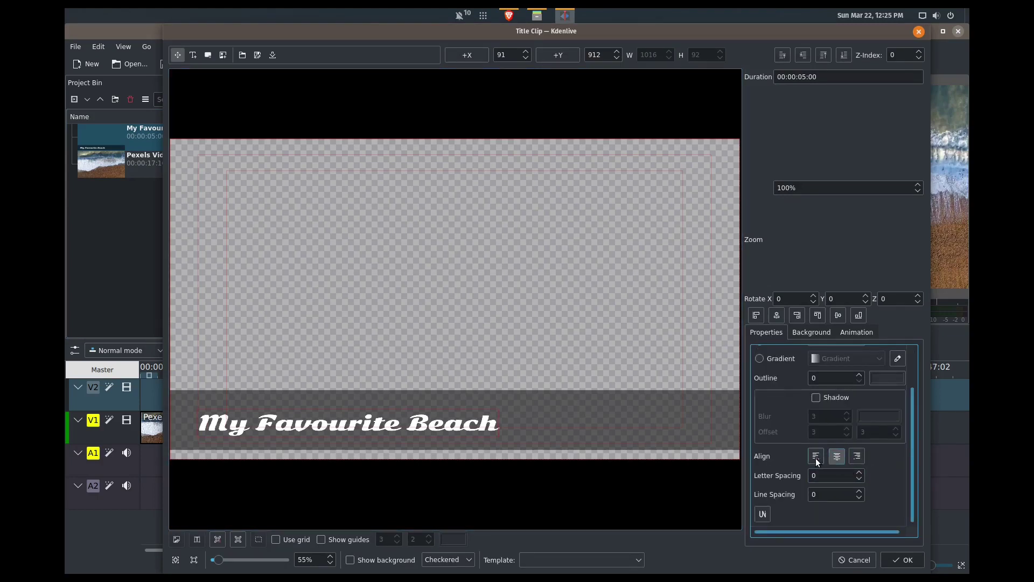
{"action": "left_click", "coordinate": [822, 457]}
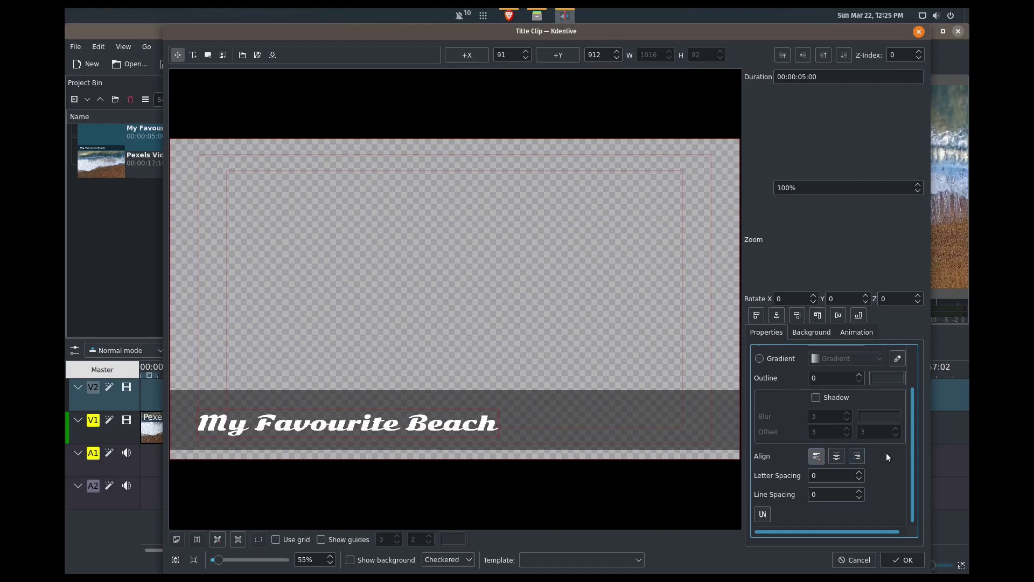
{"action": "left_click", "coordinate": [816, 397]}
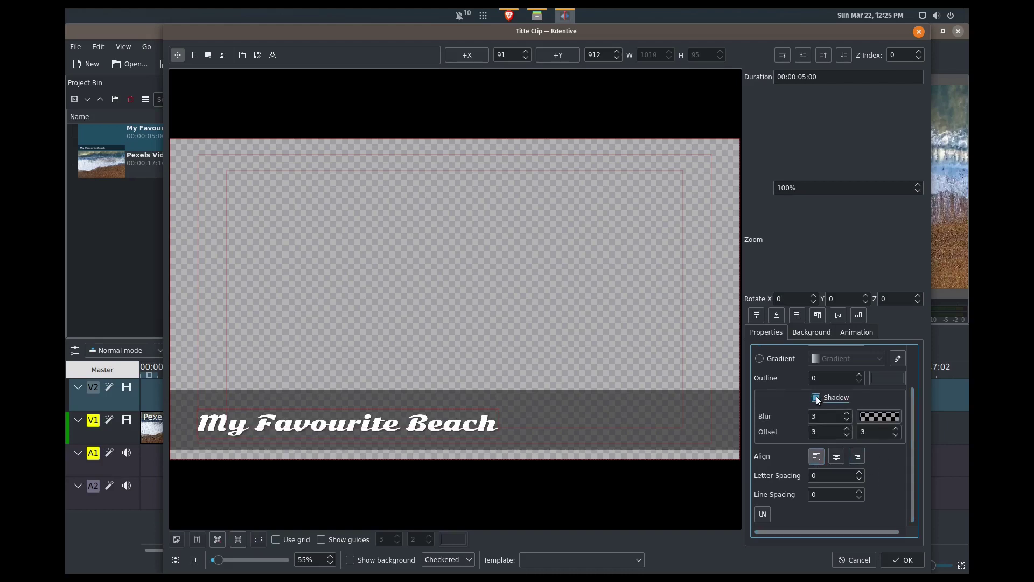
{"action": "left_click", "coordinate": [816, 397]}
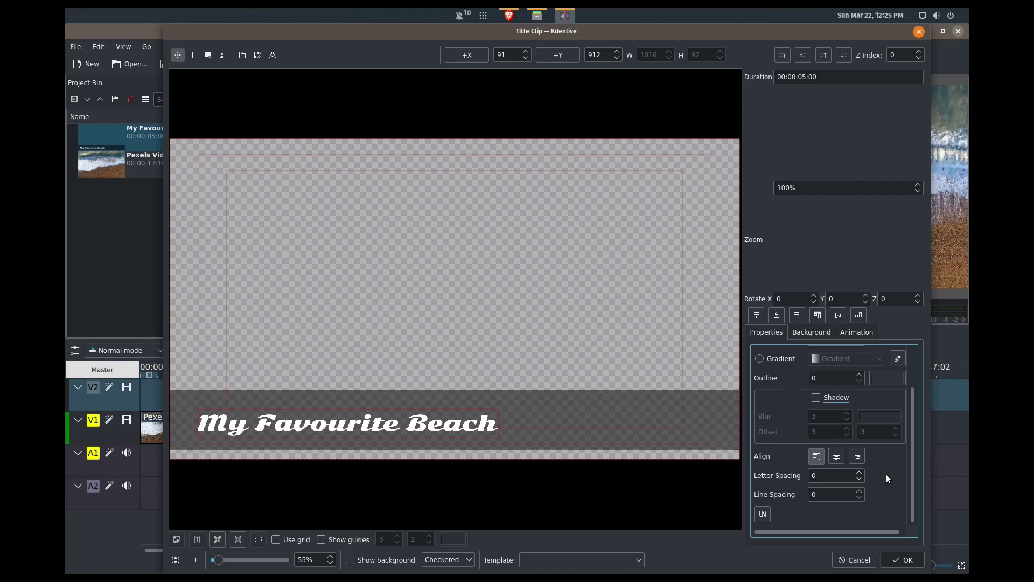
{"action": "scroll", "coordinate": [888, 475], "scroll_direction": "up", "scroll_amount": 3}
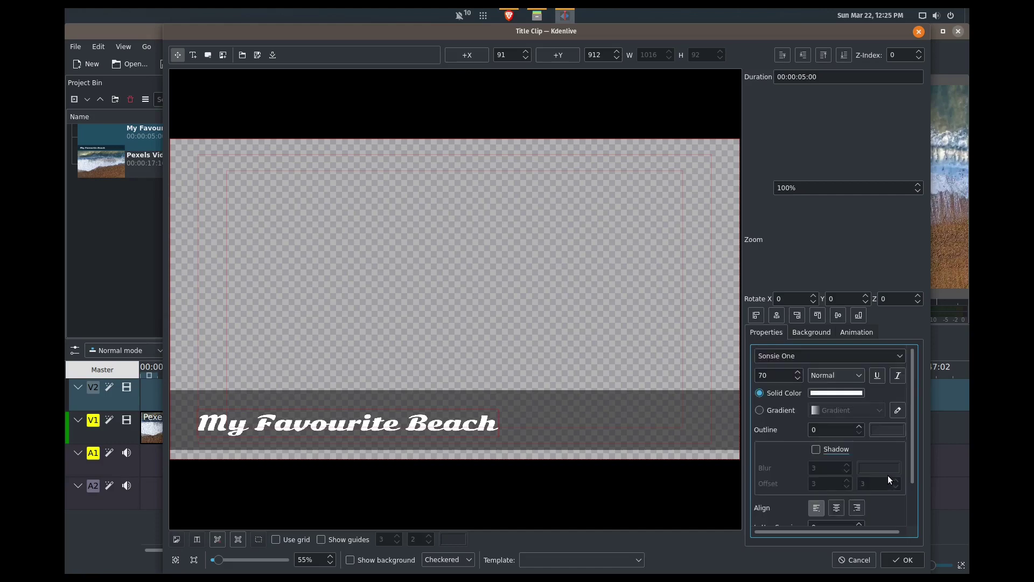
Browse the downloadable title templates, such as Lower Third Title, in the Add-On Installer
{"action": "left_click", "coordinate": [267, 59]}
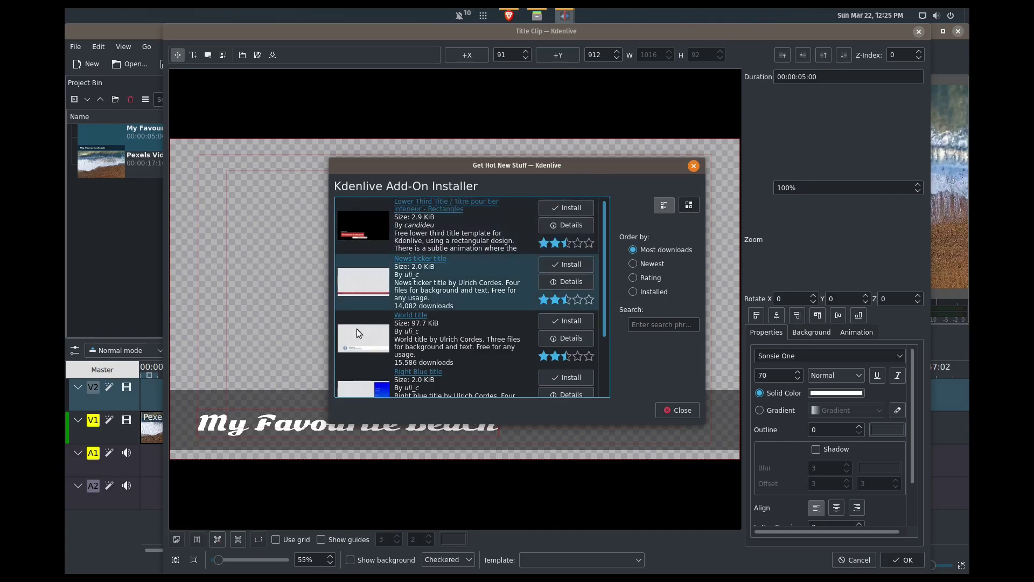
{"action": "scroll", "coordinate": [377, 335], "scroll_direction": "down", "scroll_amount": 1}
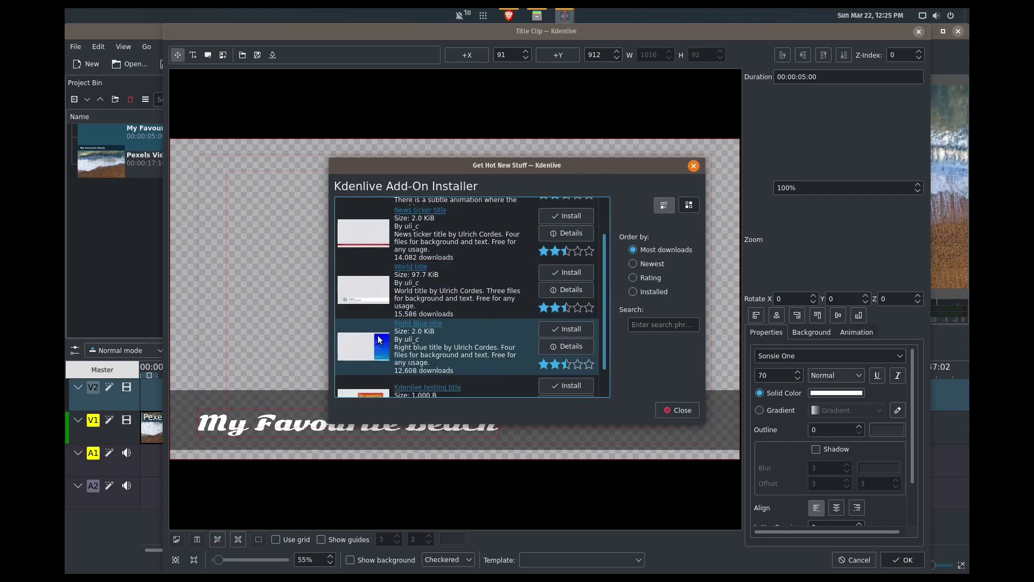
{"action": "scroll", "coordinate": [377, 339], "scroll_direction": "up", "scroll_amount": 1}
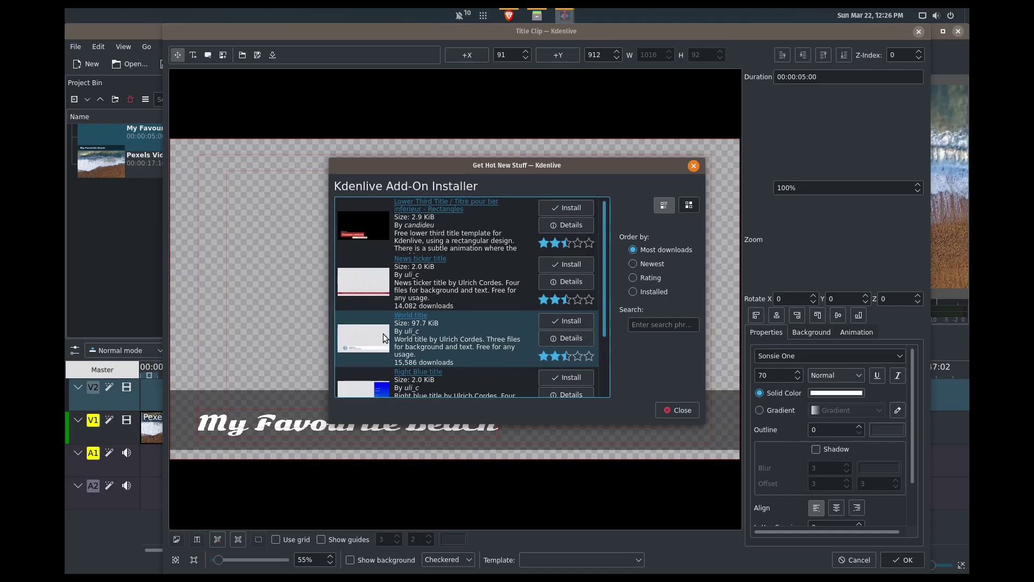
Close the Add-On Installer and the title editor to return to the timeline
{"action": "left_click", "coordinate": [694, 166]}
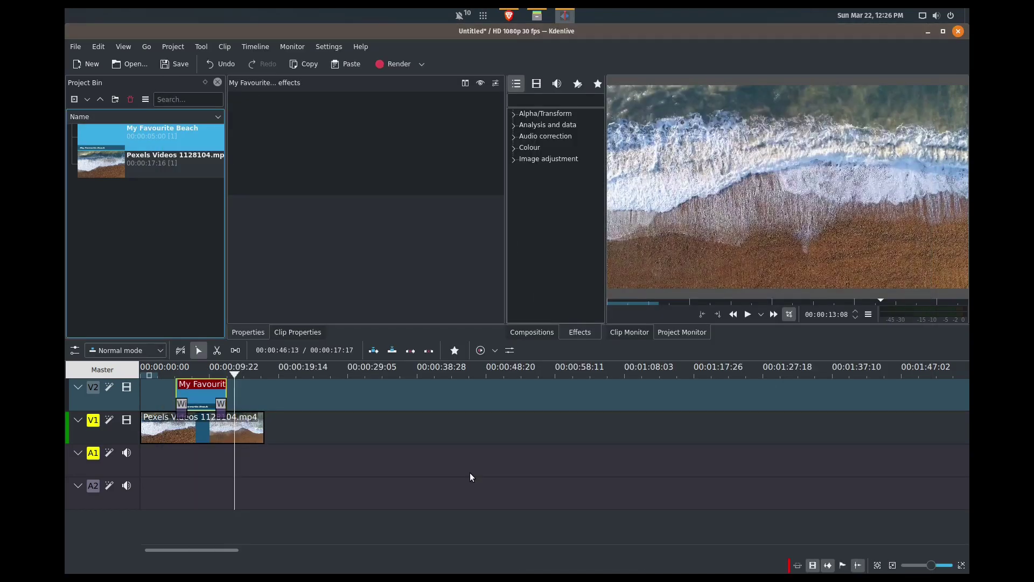